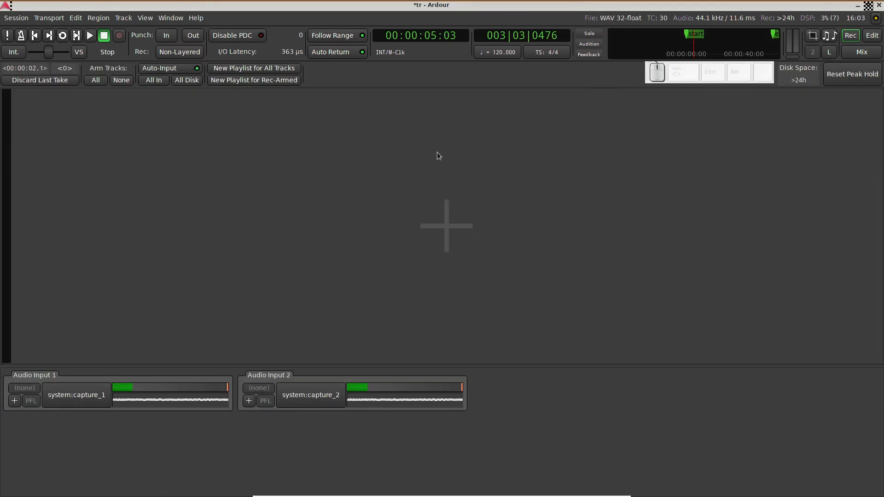
Add one mono audio track named "Mono Audio", keeping the track creation dialog open
{"action": "double_click", "coordinate": [438, 152]}
{"action": "left_click", "coordinate": [387, 188]}
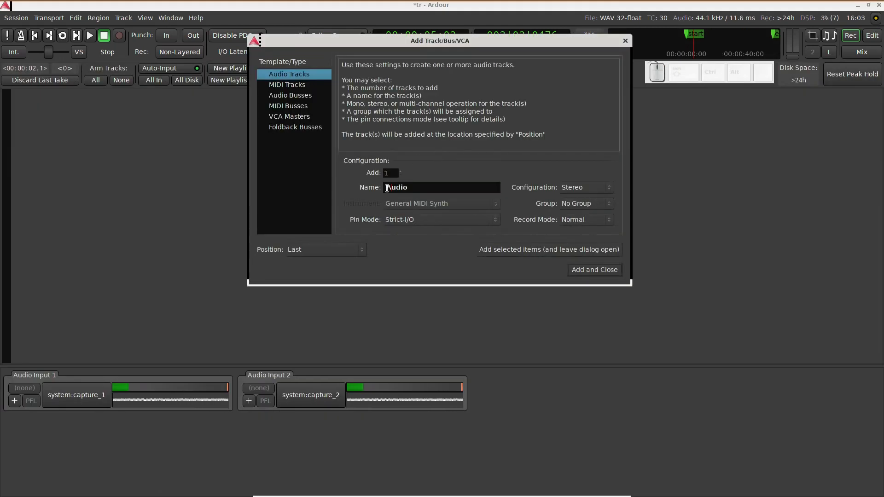
{"action": "type", "text": "Mono"}
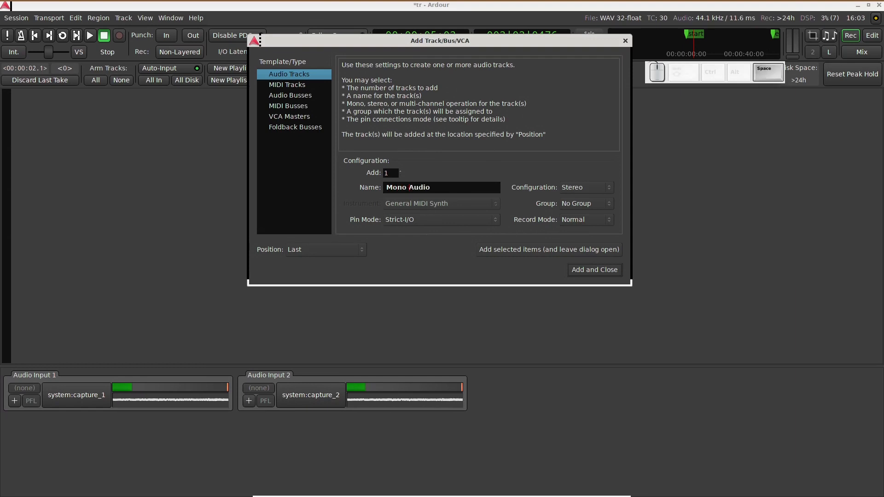
{"action": "left_click", "coordinate": [587, 187]}
{"action": "left_click", "coordinate": [588, 174]}
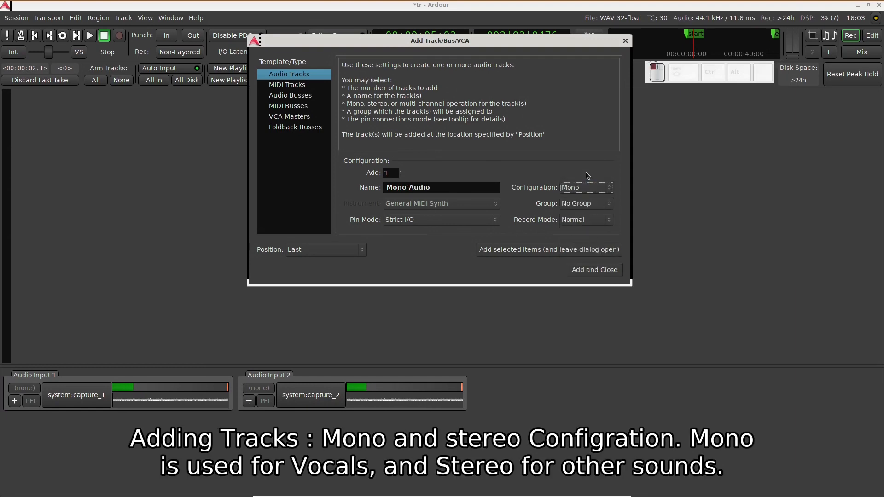
{"action": "left_click", "coordinate": [569, 250]}
Add one stereo audio track named "Stereo Audio", keeping the track creation dialog open
{"action": "left_click", "coordinate": [408, 188]}
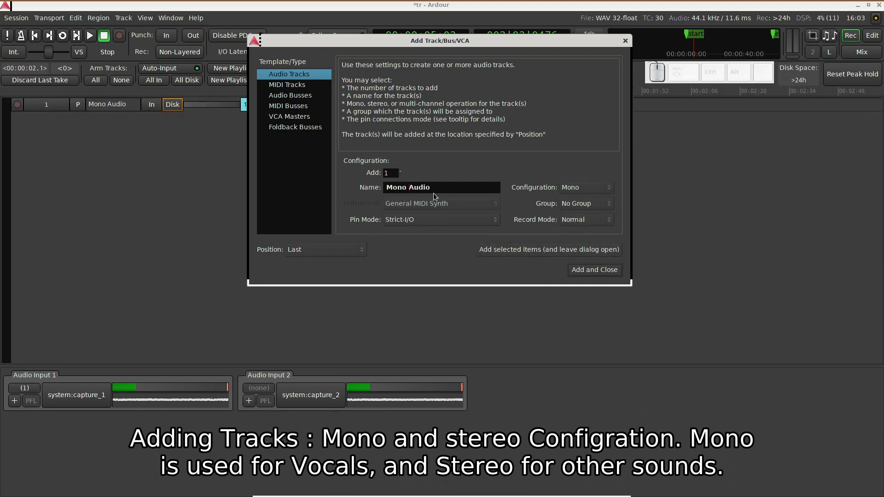
{"action": "key", "text": "BackSpace"}
{"action": "key", "text": "BackSpace"}
{"action": "key", "text": "BackSpace"}
{"action": "key", "text": "BackSpace"}
{"action": "key", "text": "BackSpace"}
{"action": "type", "text": "Stere"}
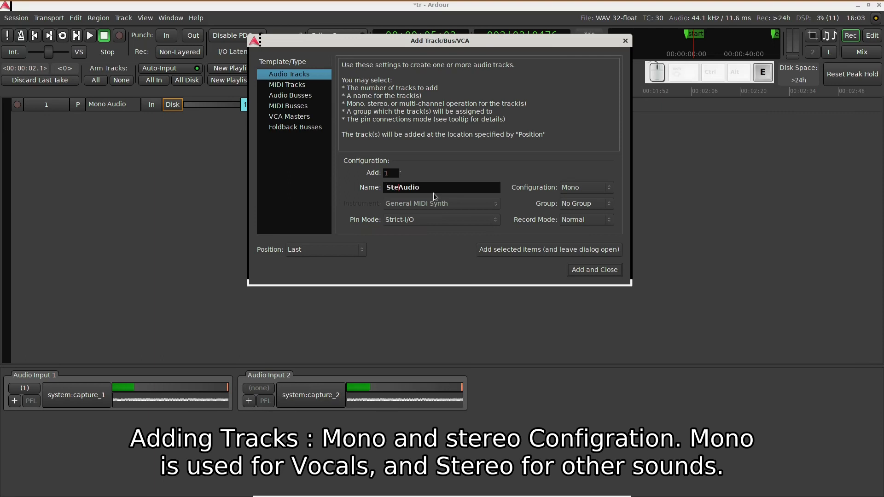
{"action": "type", "text": "o"}
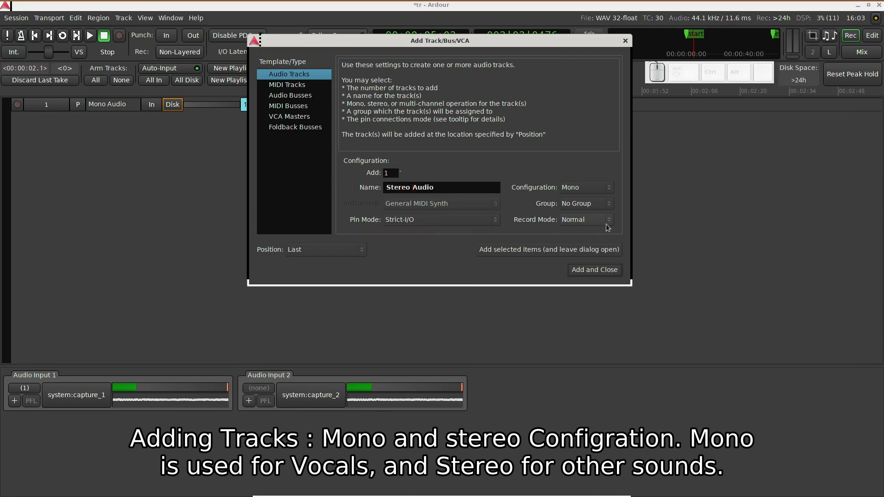
{"action": "left_click", "coordinate": [577, 190]}
{"action": "left_click", "coordinate": [577, 199]}
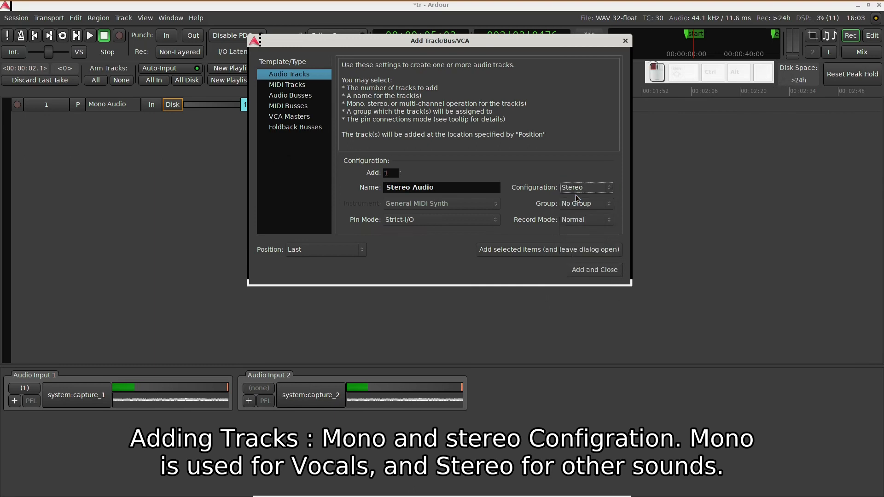
{"action": "left_click", "coordinate": [593, 251]}
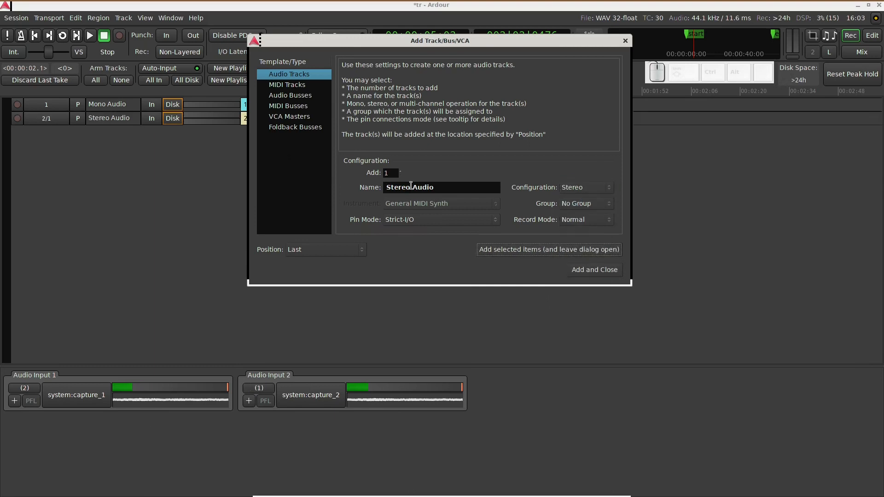
Add a second mono audio track named "Mono Audio" and close the track creation dialog
{"action": "key", "text": "BackSpace"}
{"action": "key", "text": "BackSpace"}
{"action": "key", "text": "BackSpace"}
{"action": "key", "text": "BackSpace"}
{"action": "key", "text": "BackSpace"}
{"action": "key", "text": "BackSpace"}
{"action": "key", "text": "BackSpace"}
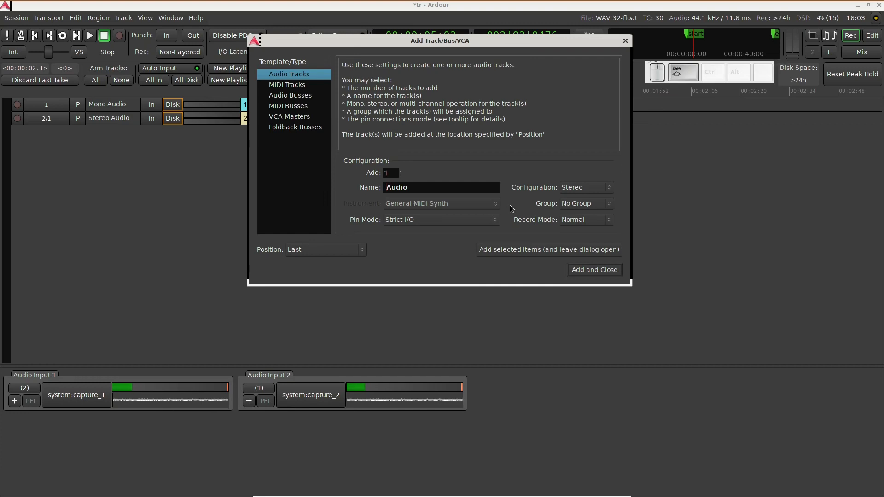
{"action": "type", "text": "M"}
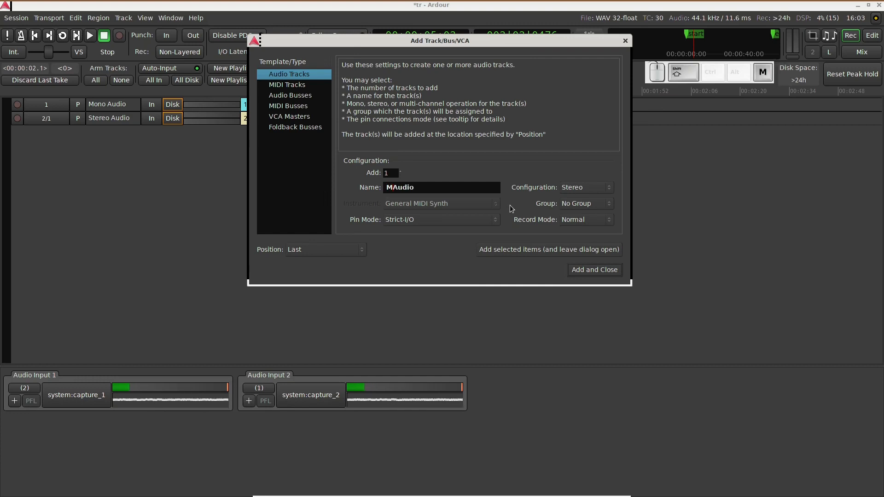
{"action": "type", "text": "o"}
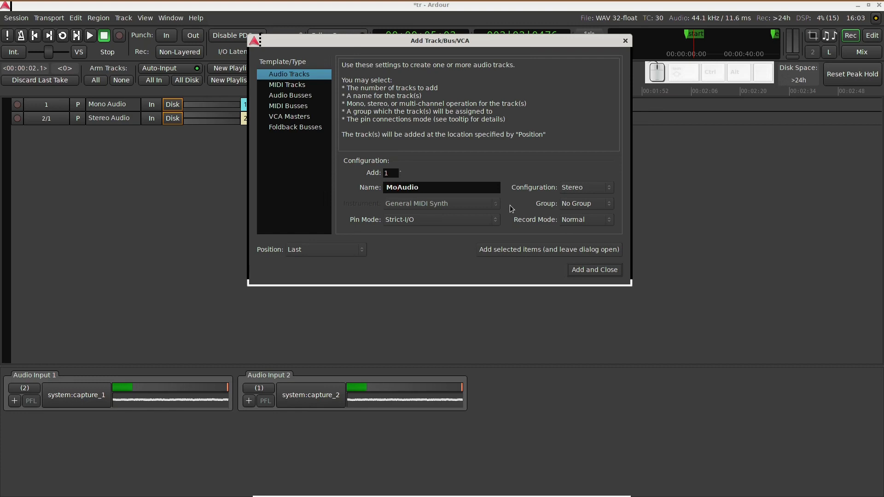
{"action": "type", "text": "no"}
{"action": "left_click", "coordinate": [582, 194]}
{"action": "left_click", "coordinate": [585, 172]}
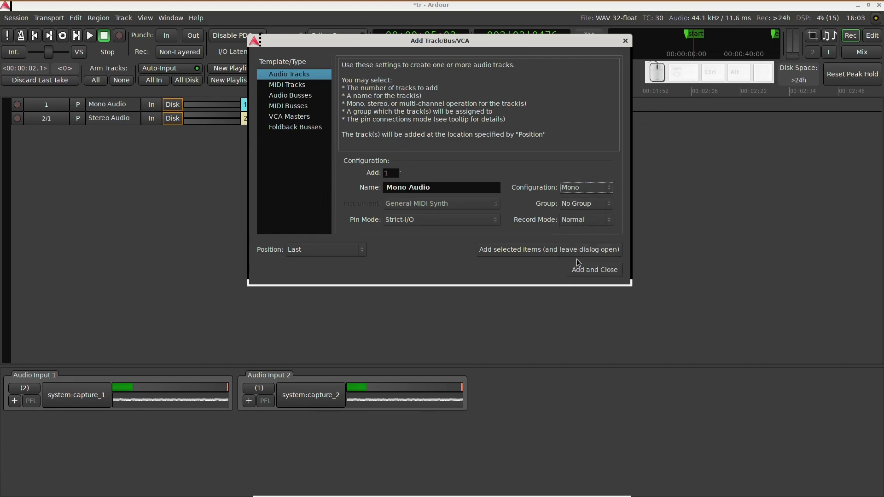
{"action": "left_click", "coordinate": [601, 270]}
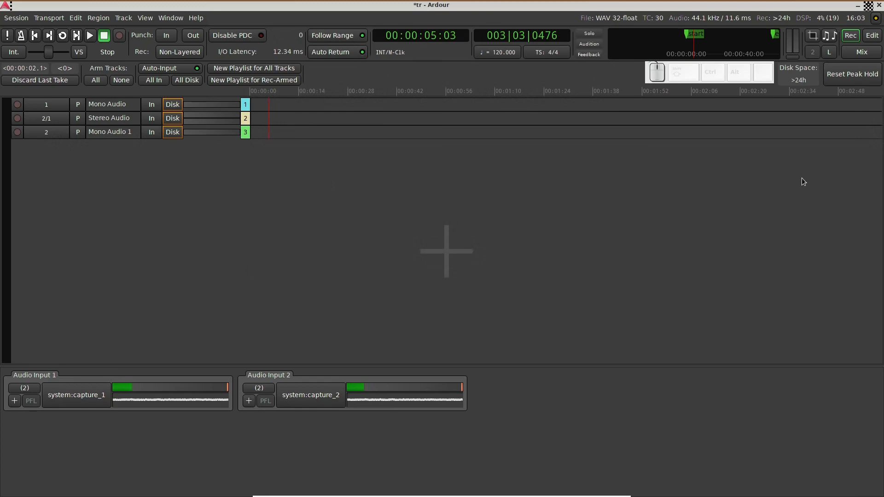
Record a take of about 4 seconds on the first Mono Audio track from 00:00:01:01, disarm the track and play the take back
{"action": "left_click", "coordinate": [258, 106]}
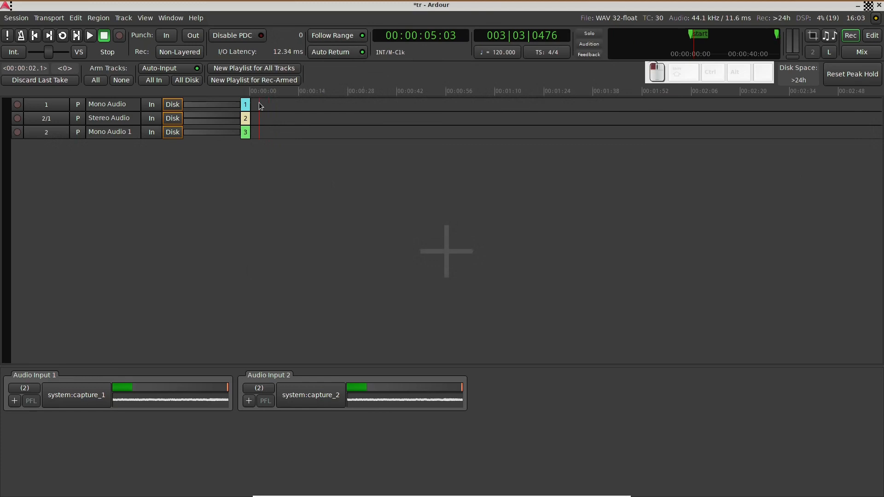
{"action": "left_click", "coordinate": [254, 102]}
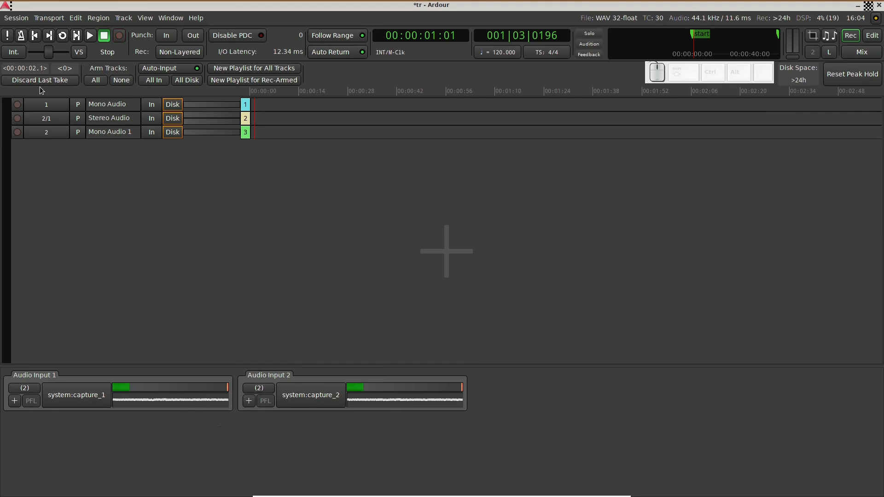
{"action": "left_click", "coordinate": [17, 105]}
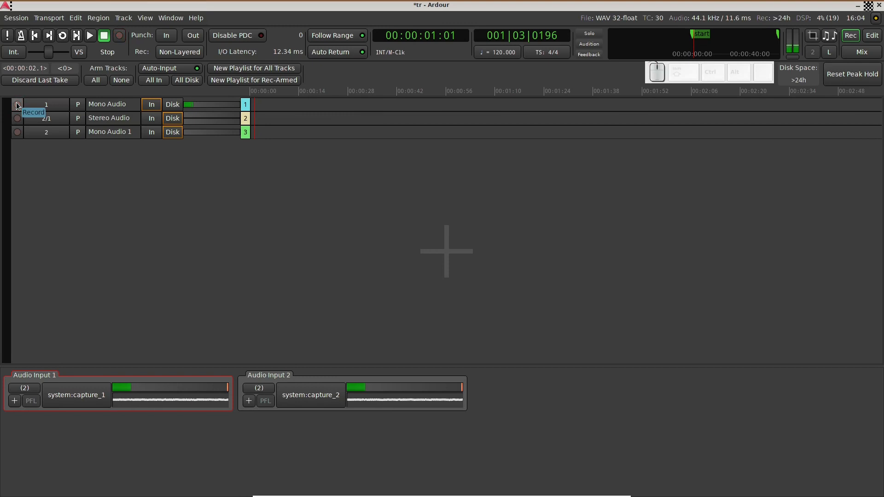
{"action": "left_click", "coordinate": [17, 105]}
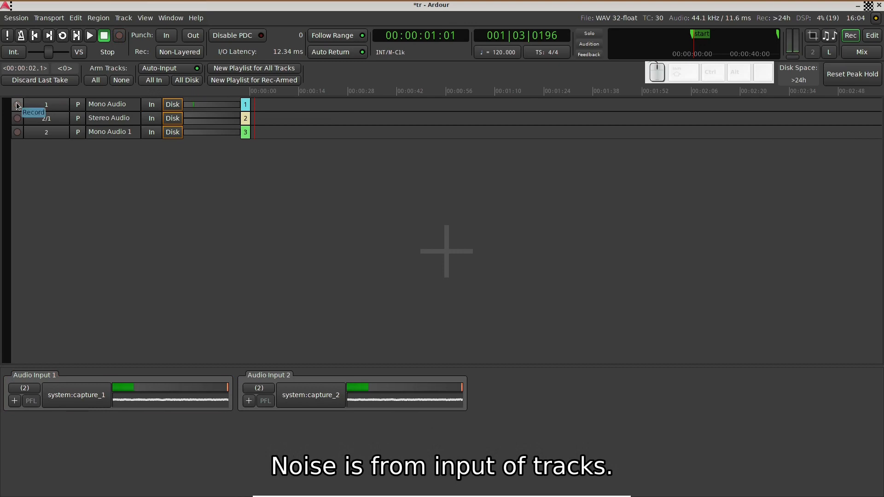
{"action": "left_click", "coordinate": [17, 105]}
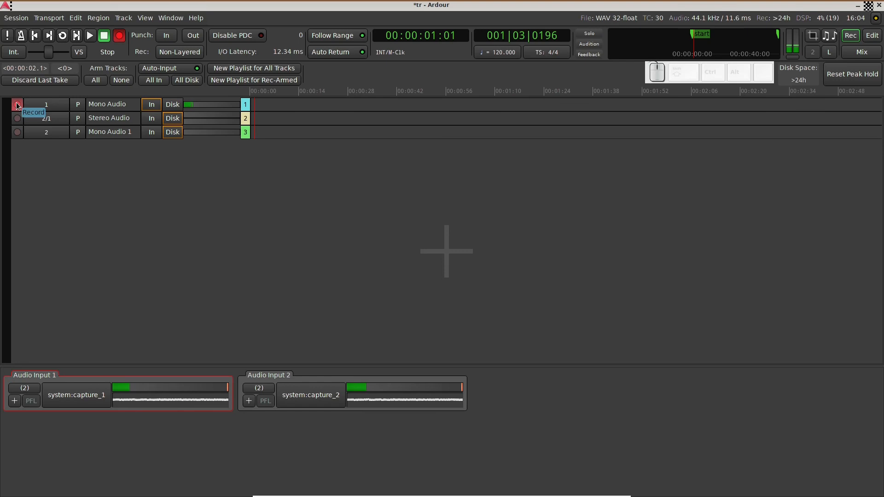
{"action": "key", "text": "space"}
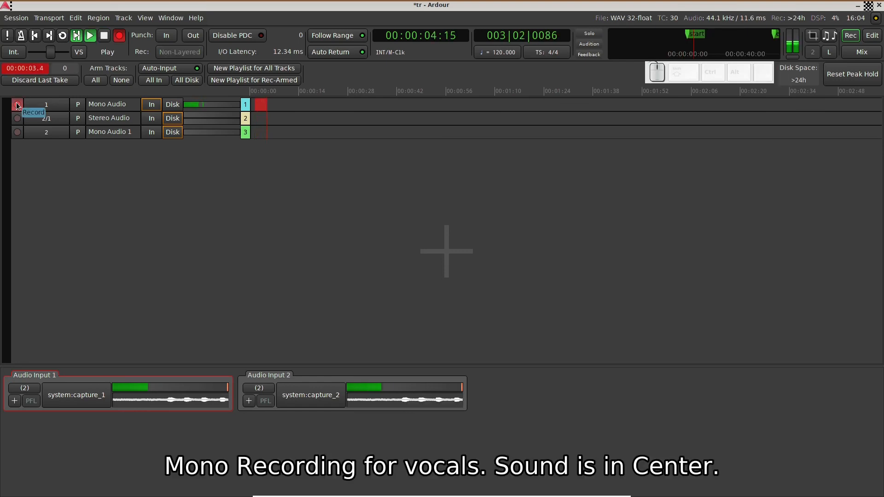
{"action": "key", "text": "space"}
{"action": "left_click", "coordinate": [18, 102]}
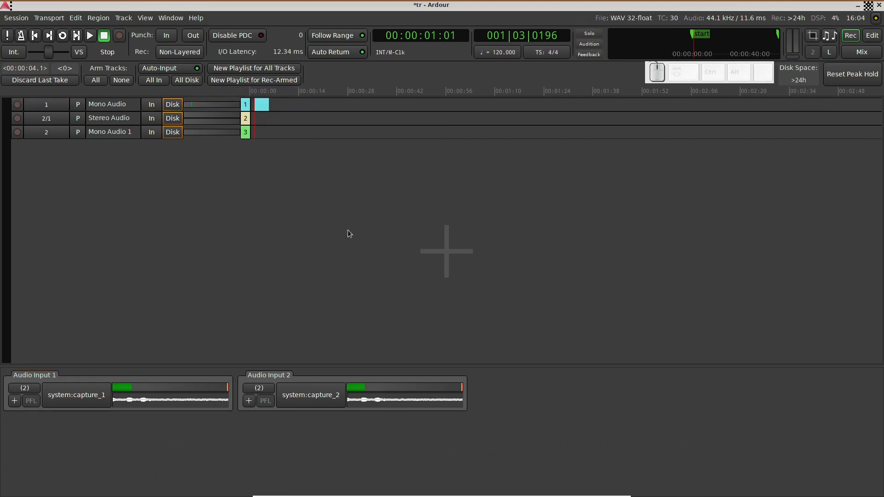
{"action": "key", "text": "space"}
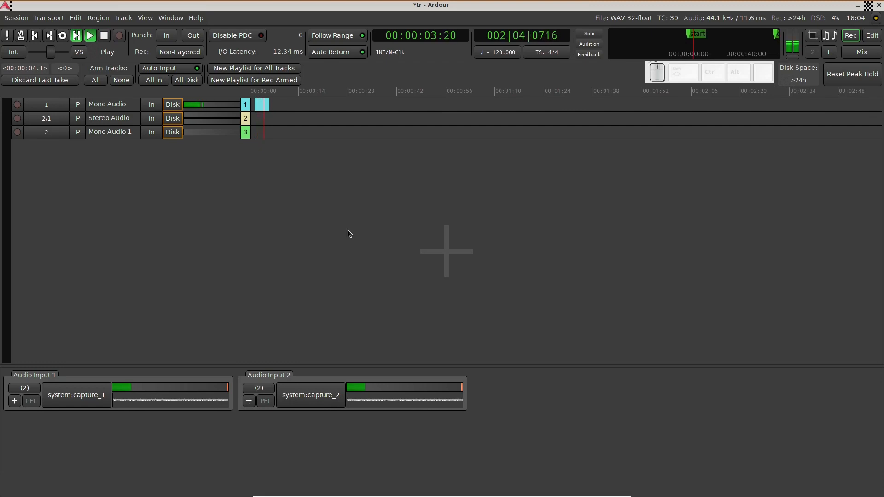
{"action": "key", "text": "space"}
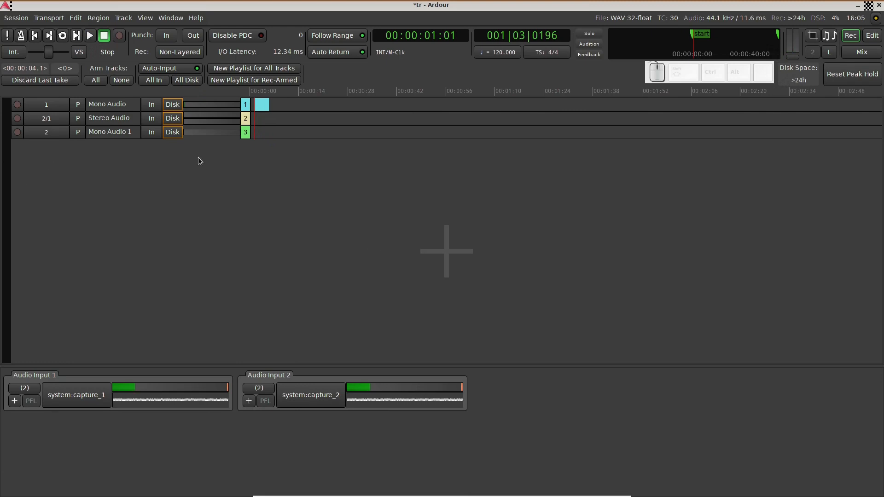
Record a take of about 4 seconds on the Stereo Audio track from 00:00:06:09 and disarm the track
{"action": "key", "text": "p"}
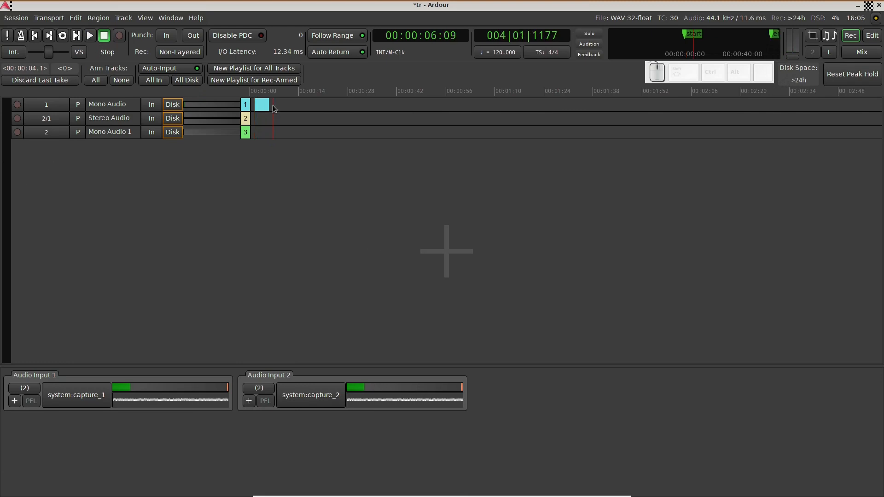
{"action": "left_click", "coordinate": [18, 120]}
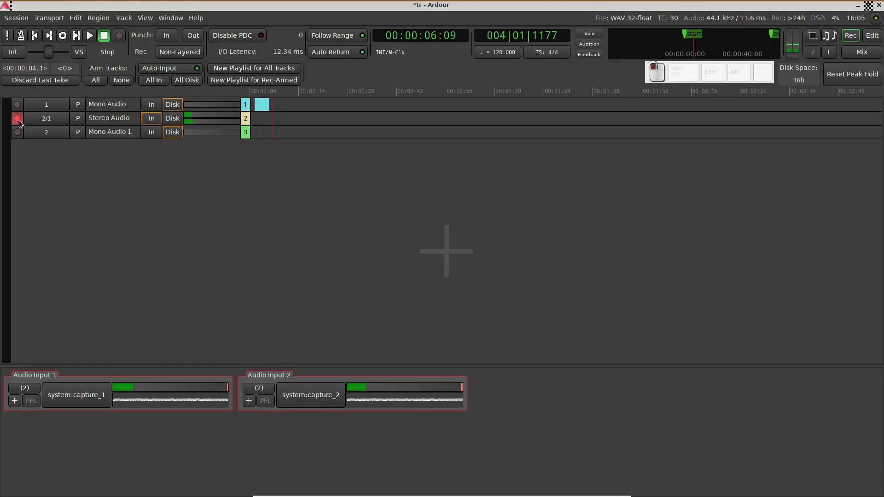
{"action": "left_click", "coordinate": [120, 36]}
{"action": "key", "text": "space"}
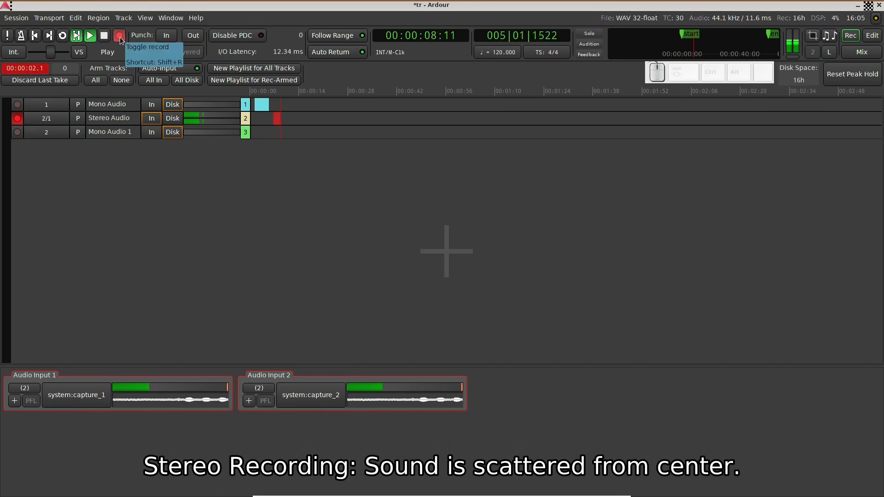
{"action": "key", "text": "space"}
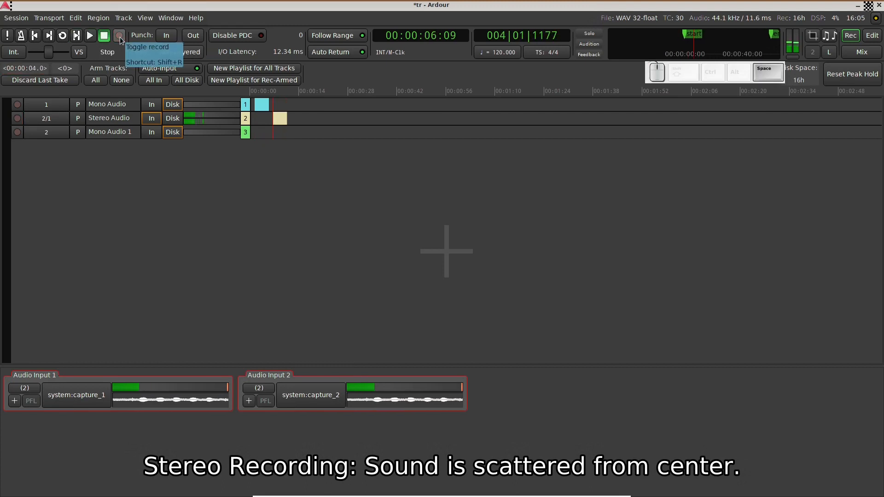
{"action": "left_click", "coordinate": [18, 119]}
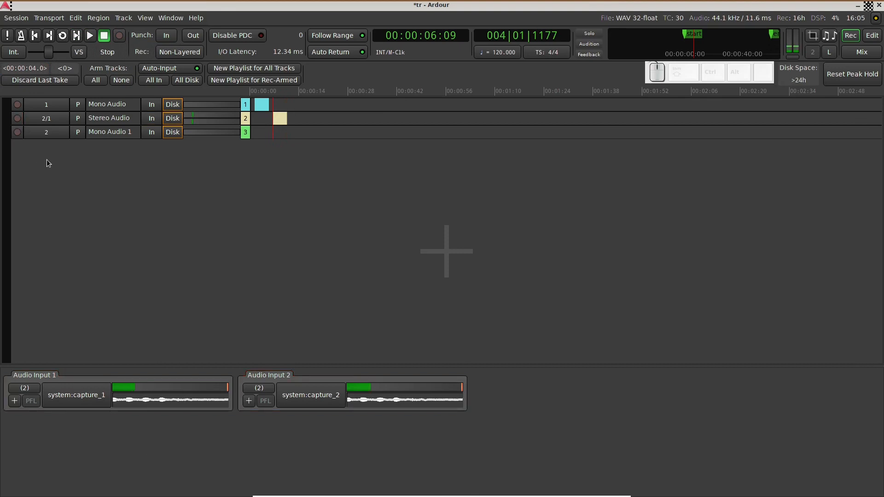
Record a take of about 4 seconds on the Mono Audio 1 track from 00:00:16:16 and disarm the track
{"action": "left_click", "coordinate": [309, 104]}
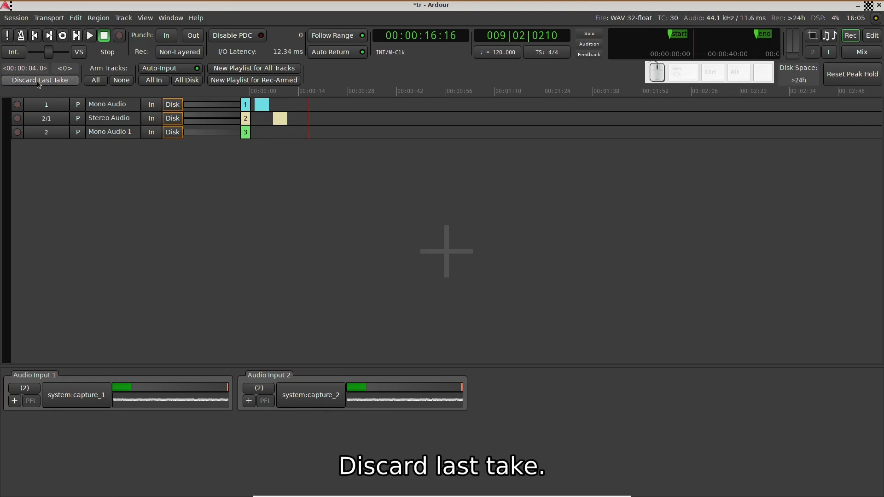
{"action": "left_click", "coordinate": [16, 133]}
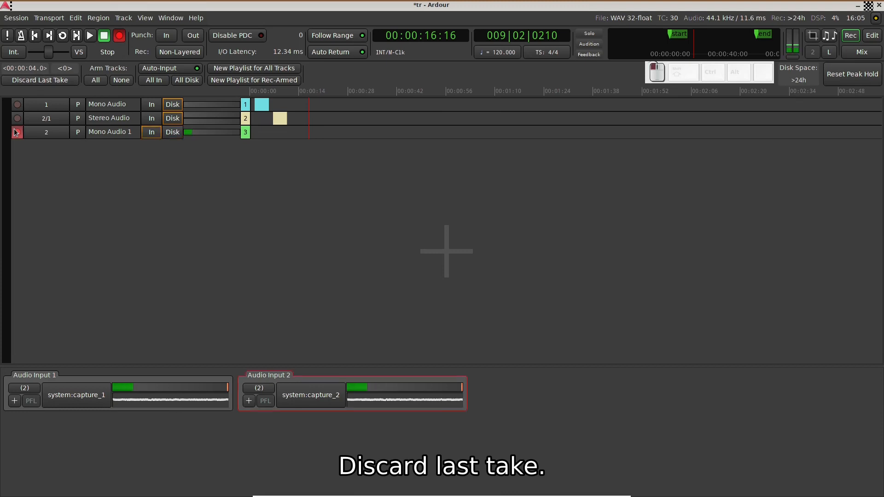
{"action": "key", "text": "space"}
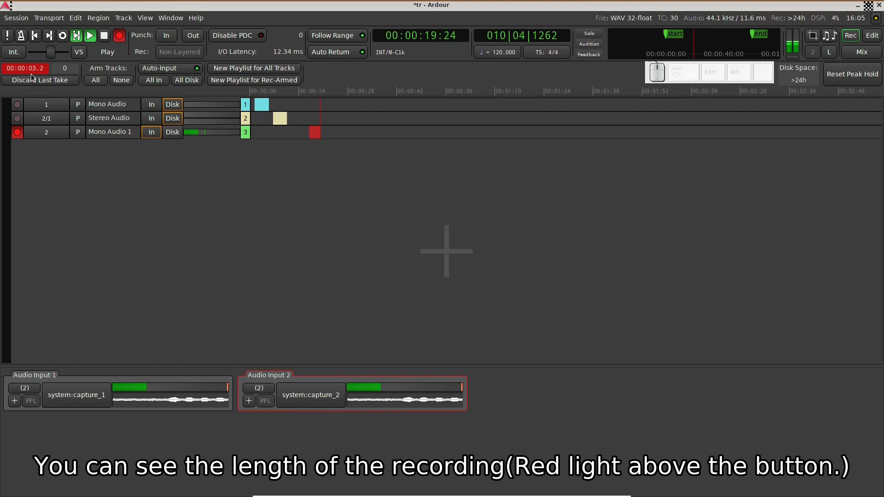
{"action": "key", "text": "space"}
{"action": "left_click", "coordinate": [13, 133]}
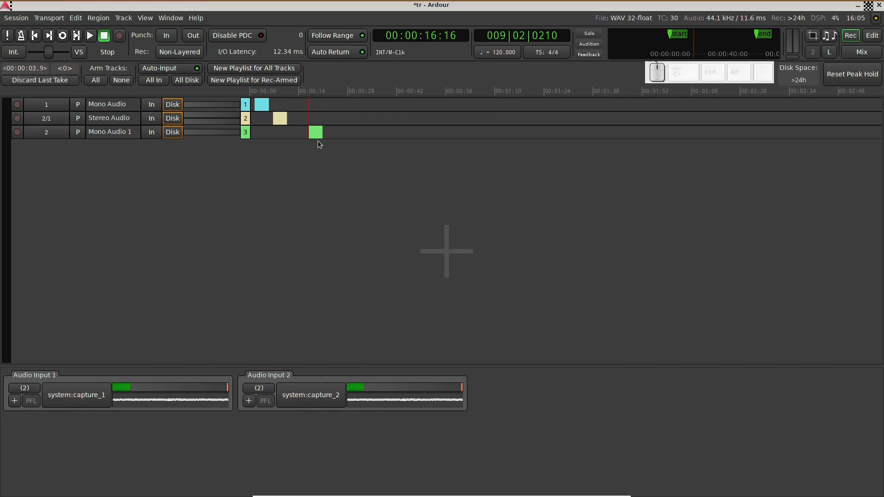
Discard the last take on the Mono Audio 1 track and confirm destroying the capture
{"action": "left_click", "coordinate": [63, 81]}
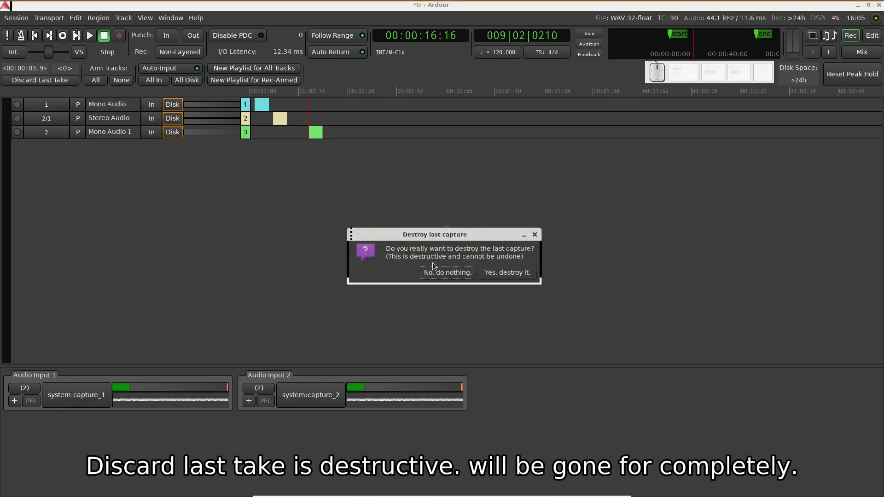
{"action": "left_click", "coordinate": [510, 273]}
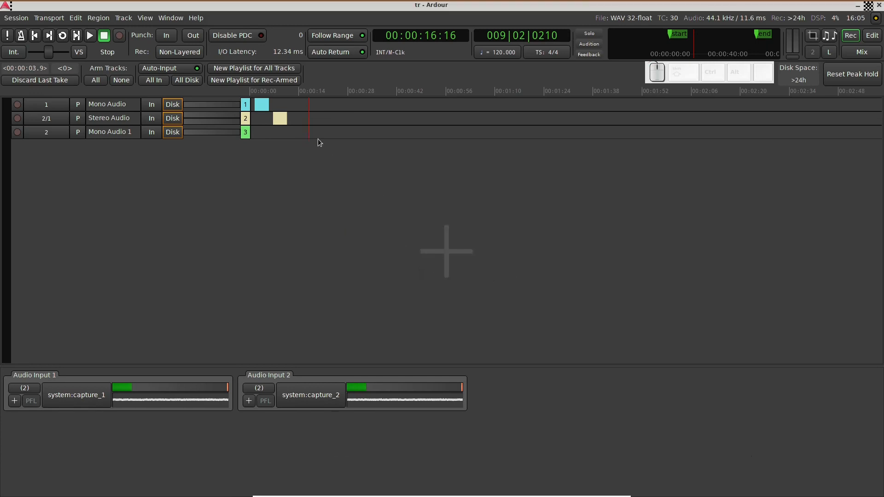
Arm all tracks for recording at once and disarm all of them again
{"action": "left_click", "coordinate": [303, 98]}
{"action": "left_click", "coordinate": [96, 81]}
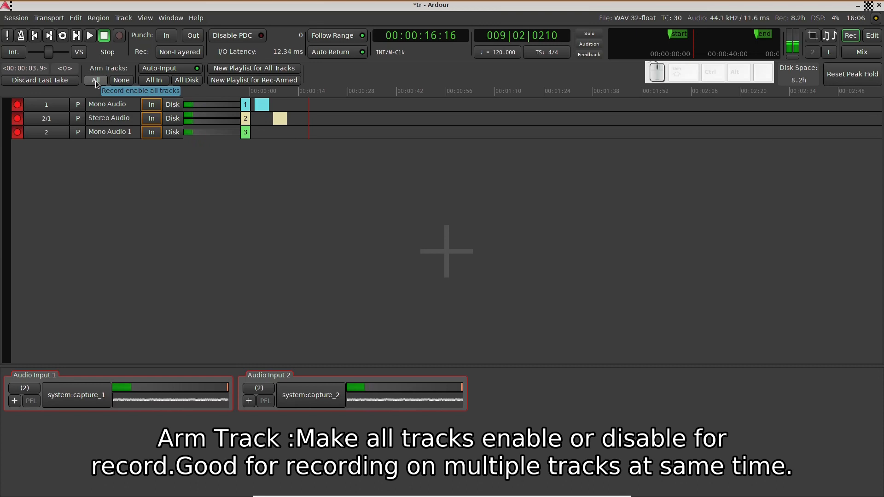
{"action": "left_click", "coordinate": [123, 80]}
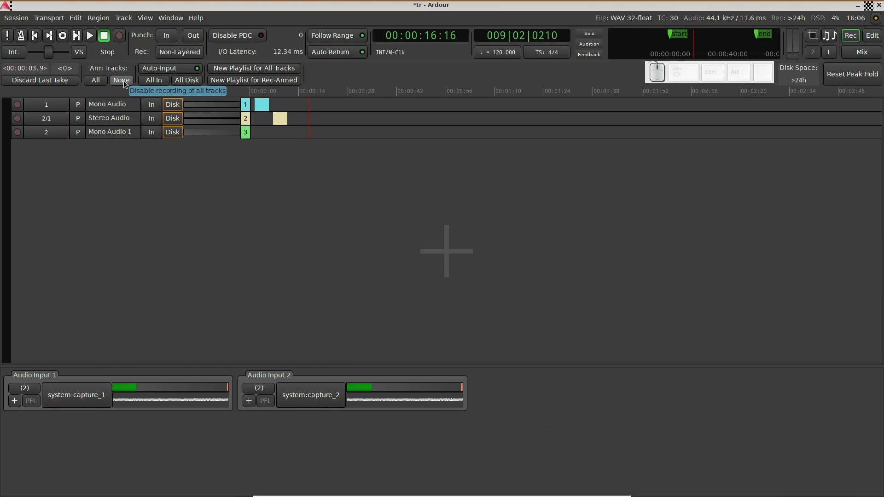
Switch all tracks to input monitoring and back off, and toggle disk monitoring for all tracks
{"action": "left_click", "coordinate": [147, 83]}
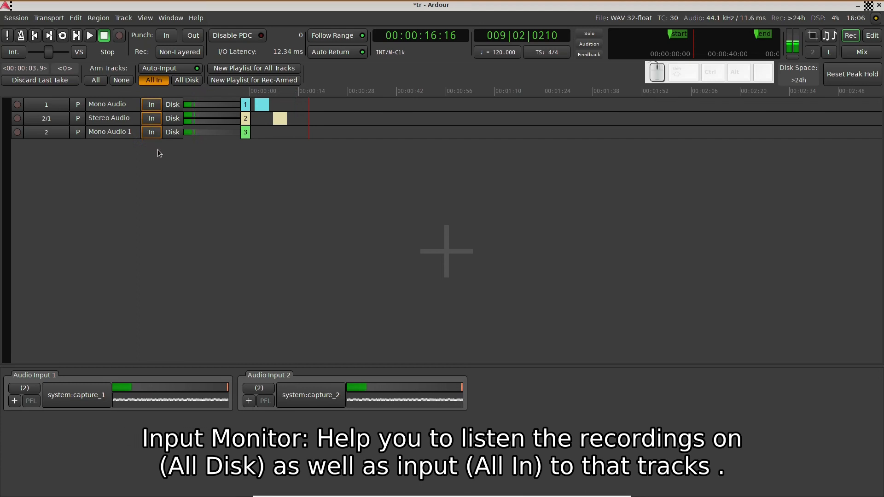
{"action": "left_click", "coordinate": [156, 80]}
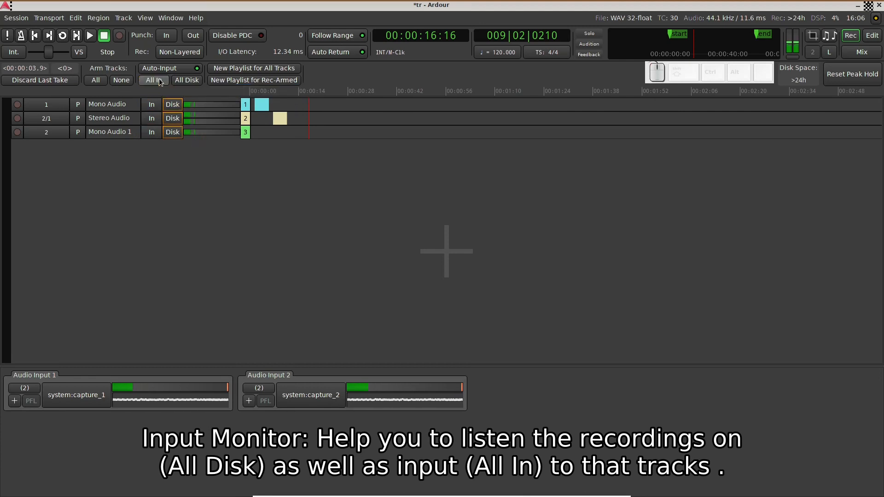
{"action": "left_click", "coordinate": [186, 80]}
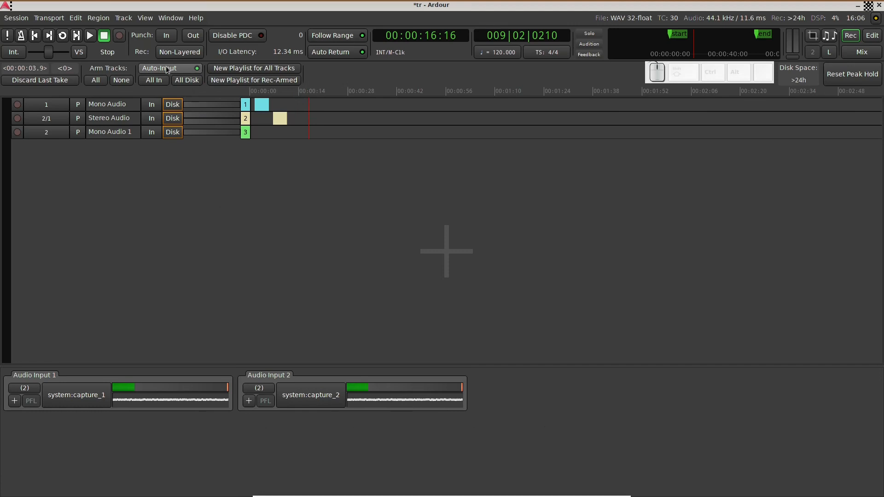
Record a take of about 2 seconds on the Mono Audio 1 track, create playlist Take.4 for the armed track and disarm it
{"action": "left_click", "coordinate": [17, 133]}
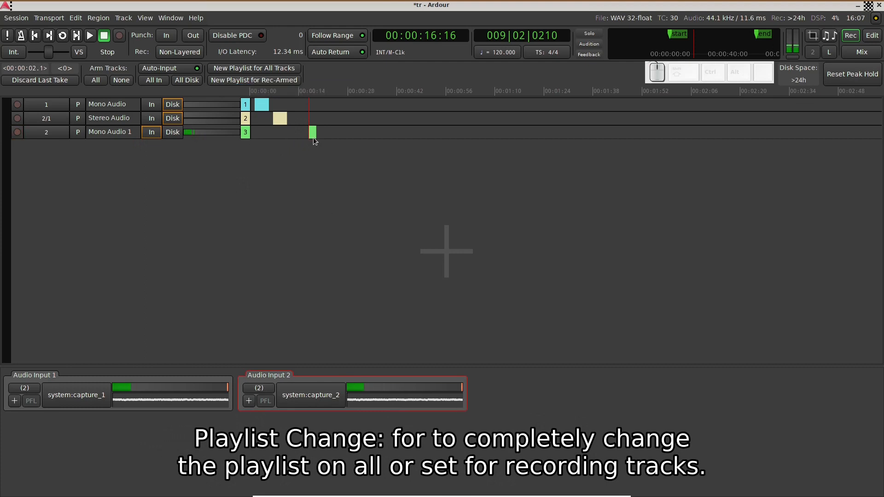
{"action": "left_click", "coordinate": [252, 79]}
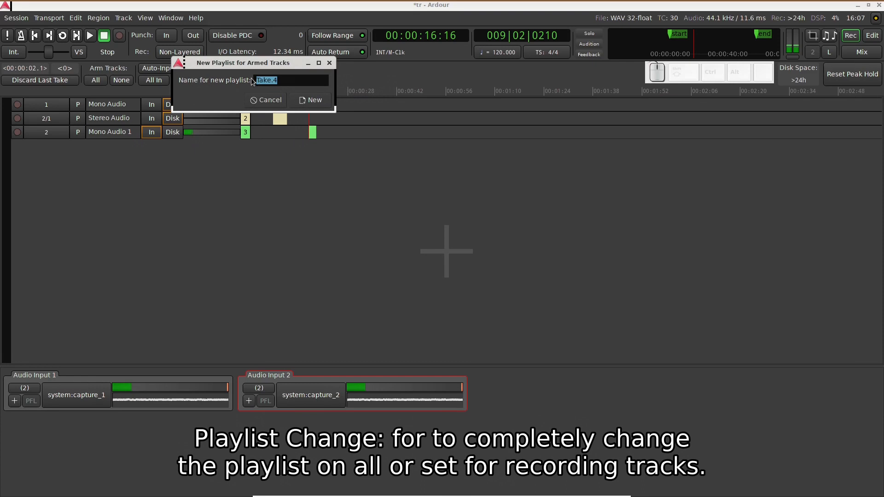
{"action": "left_click", "coordinate": [312, 99]}
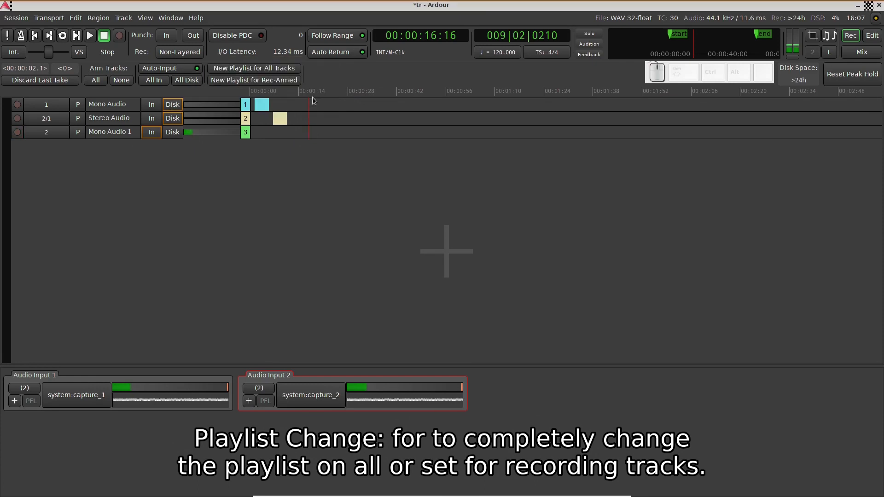
{"action": "left_click", "coordinate": [18, 133]}
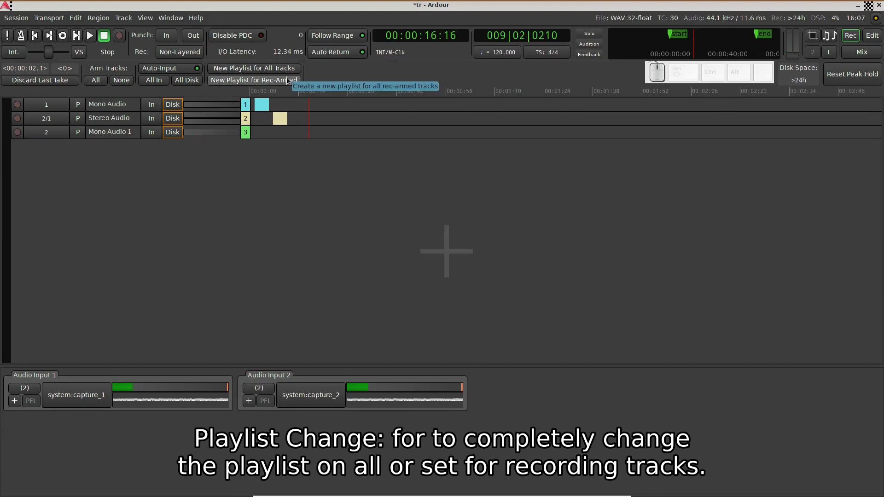
Create a new playlist named Take.8 for all tracks
{"action": "left_click", "coordinate": [248, 68]}
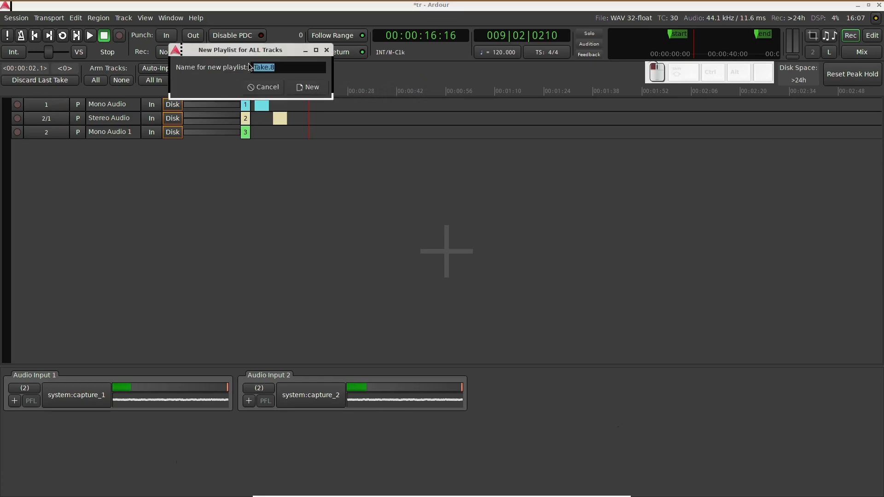
{"action": "left_click", "coordinate": [299, 88]}
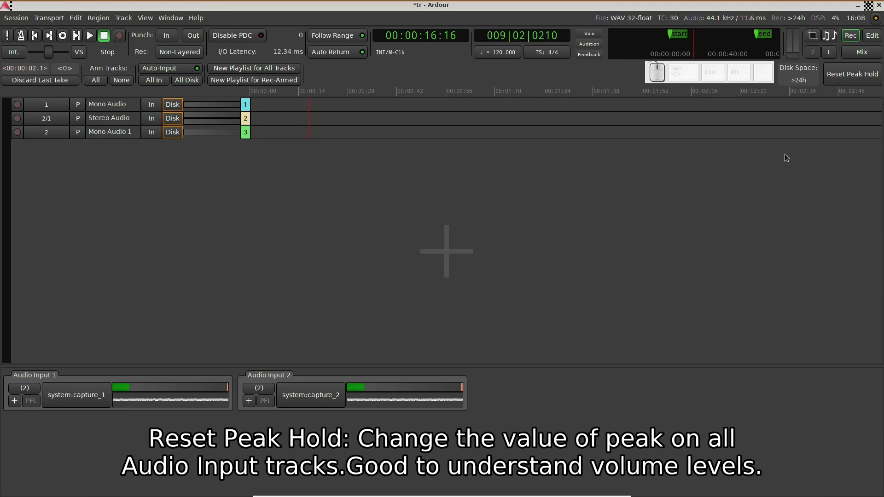
Reset the peak-hold indicators of all input meters three times
{"action": "left_click", "coordinate": [859, 78]}
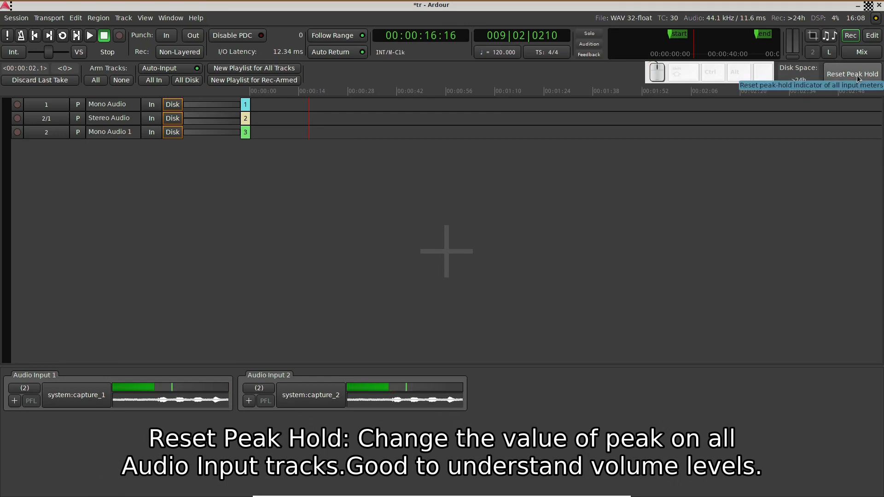
{"action": "left_click", "coordinate": [858, 78]}
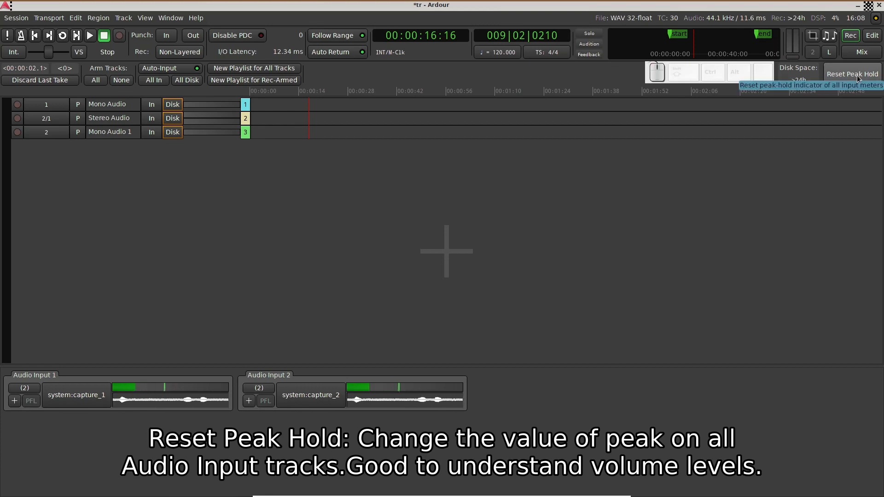
{"action": "left_click", "coordinate": [858, 79]}
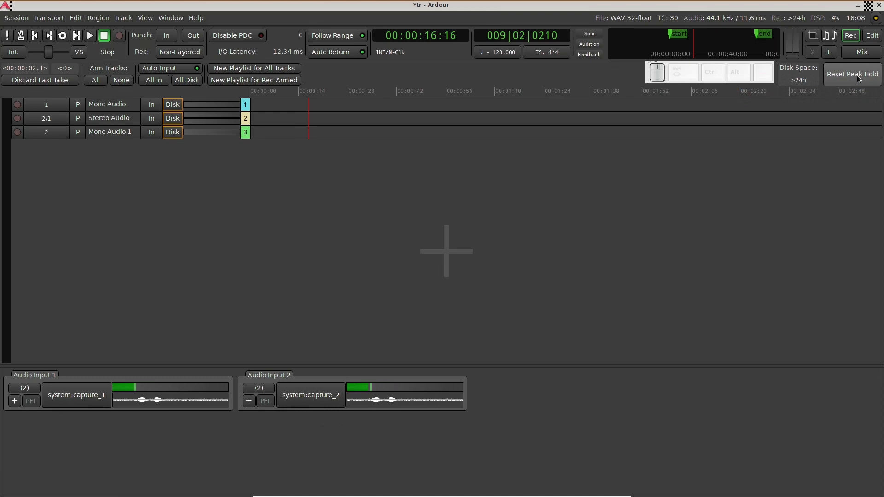
Rename the system:capture_1 port of Audio Input 1 as "1st audio input"
{"action": "left_click", "coordinate": [70, 397]}
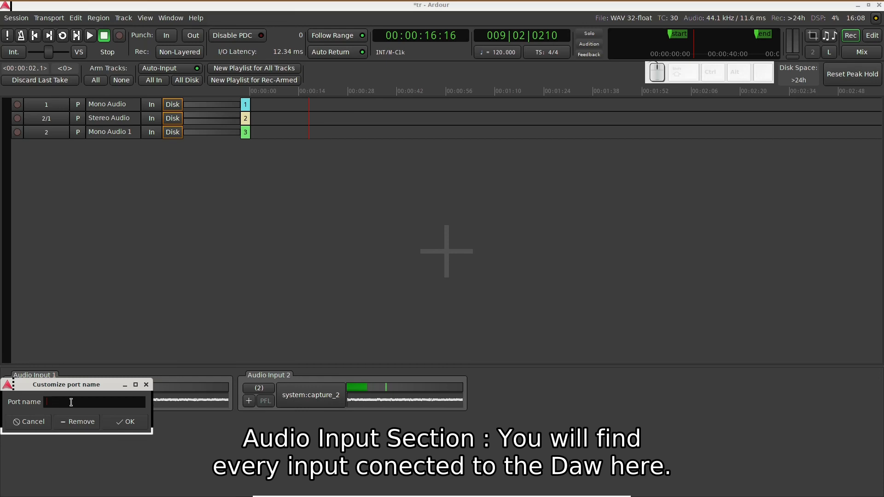
{"action": "type", "text": "1st "}
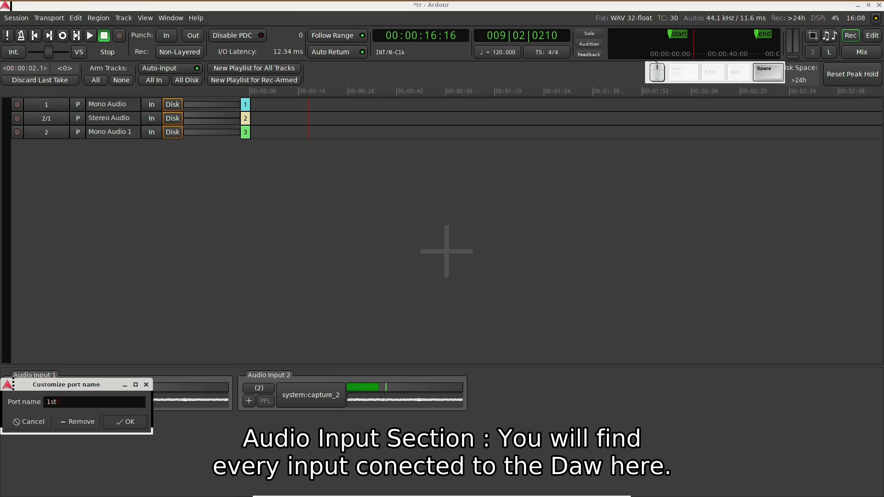
{"action": "type", "text": "au"}
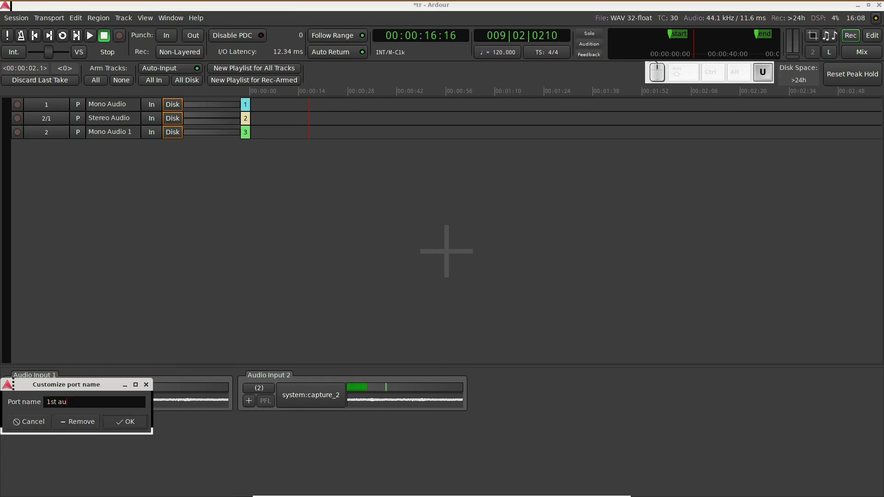
{"action": "type", "text": "dio"}
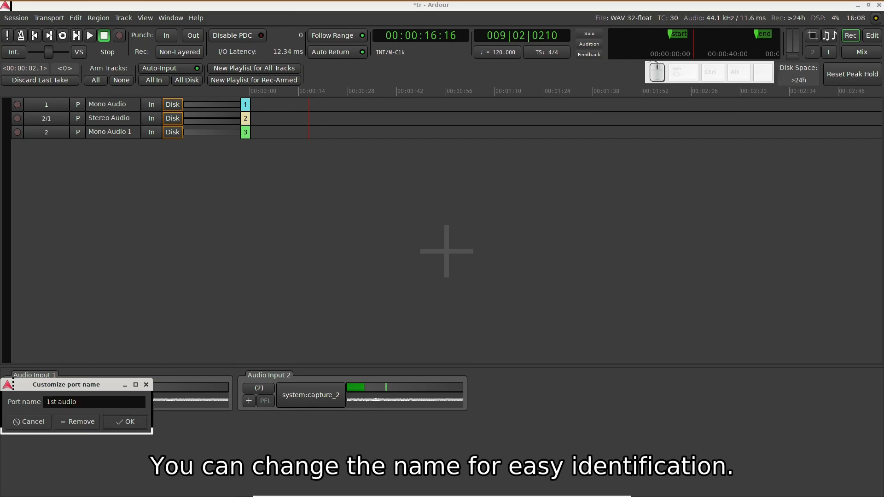
{"action": "type", "text": " input"}
{"action": "key", "text": "Return"}
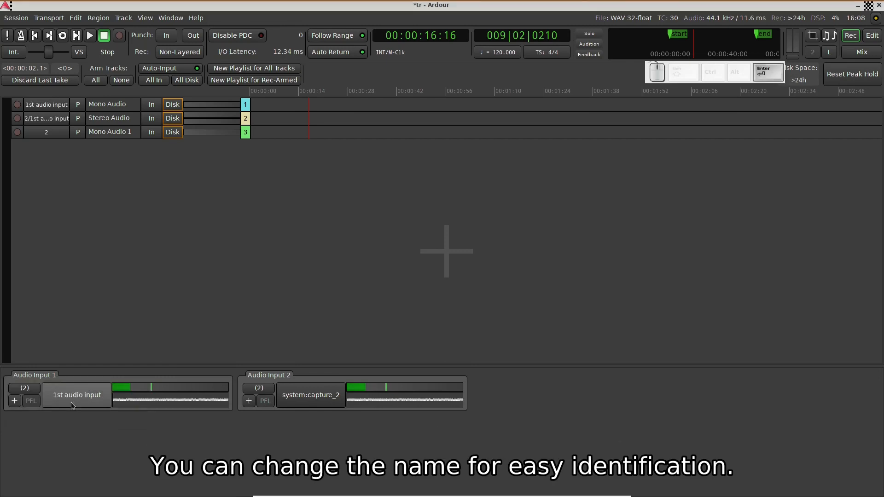
Rename the system:capture_2 port of Audio Input 2 as "2nd audio input"
{"action": "left_click", "coordinate": [323, 396]}
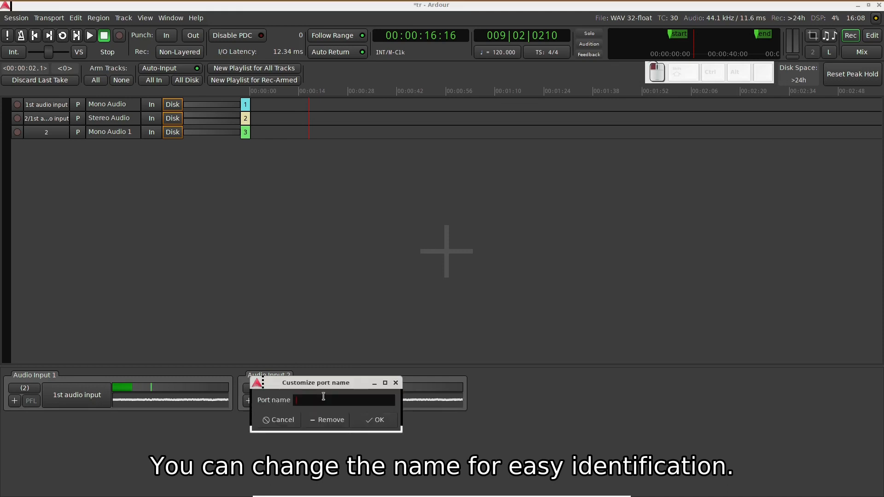
{"action": "type", "text": "2nd"}
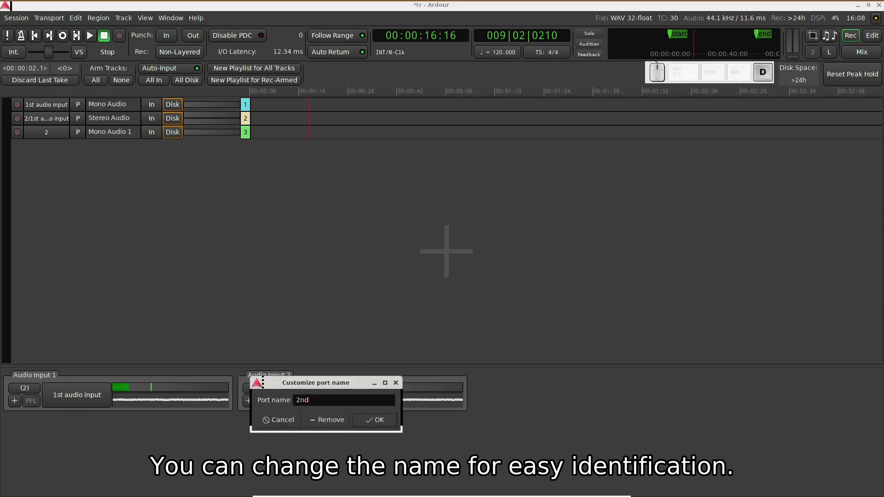
{"action": "type", "text": " audio "}
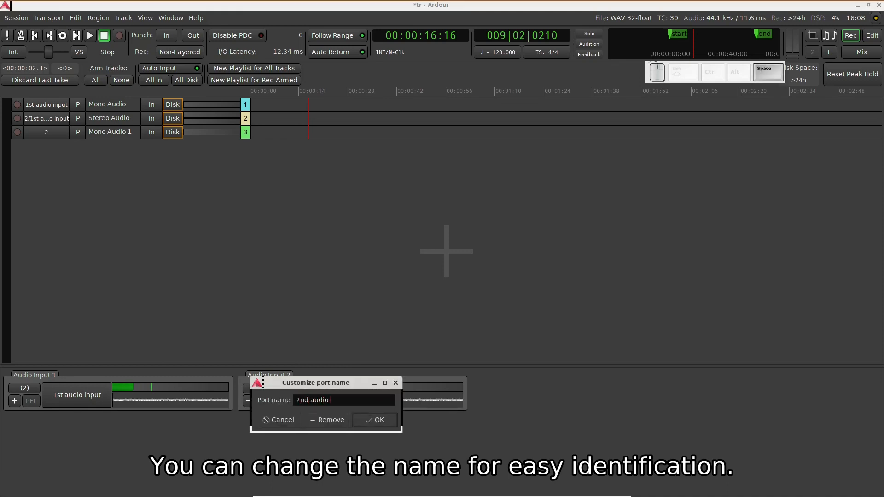
{"action": "type", "text": "input"}
{"action": "key", "text": "Return"}
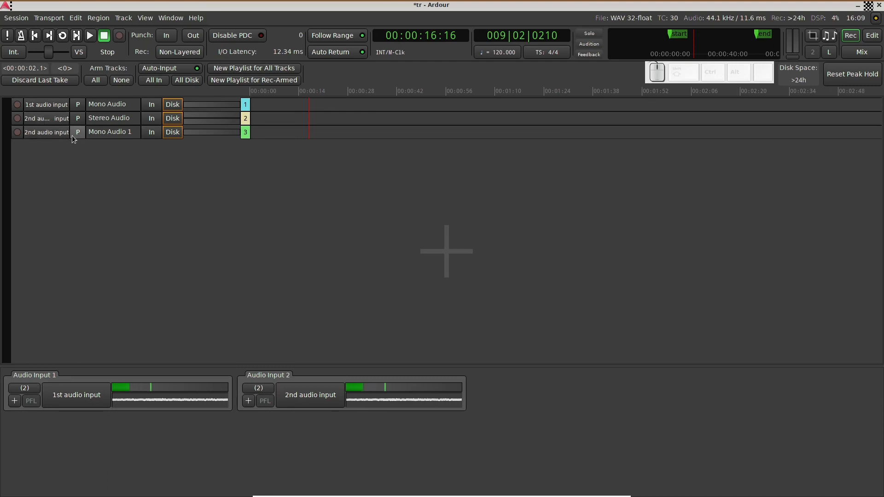
Examine the input routing options of the Mono Audio 1, Stereo Audio and Mono Audio tracks without changing them
{"action": "left_click", "coordinate": [44, 135]}
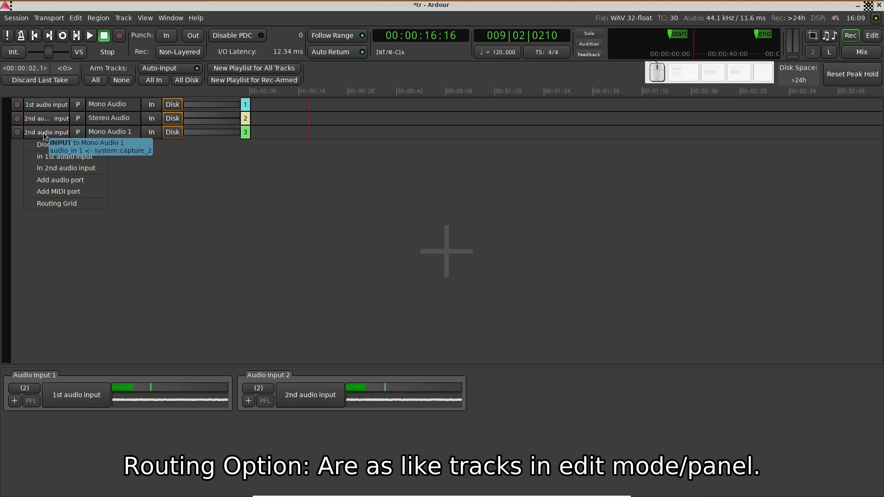
{"action": "left_click", "coordinate": [44, 134]}
{"action": "left_click", "coordinate": [45, 122]}
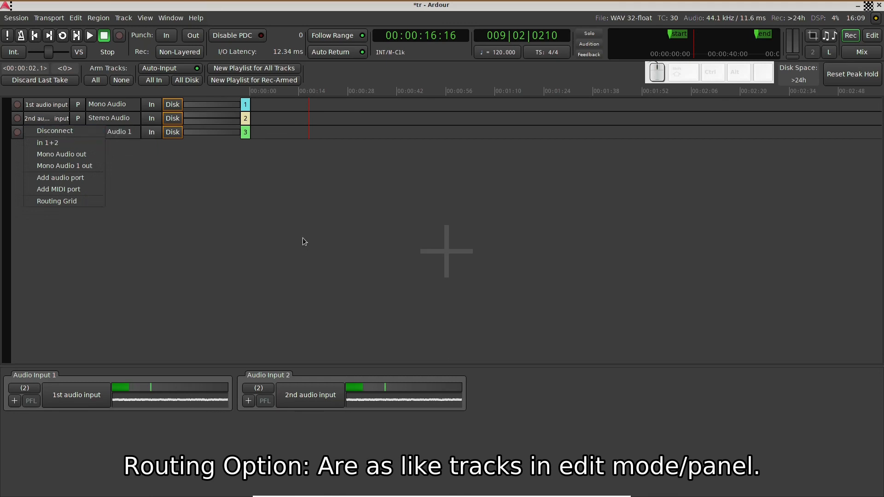
{"action": "left_click", "coordinate": [60, 107]}
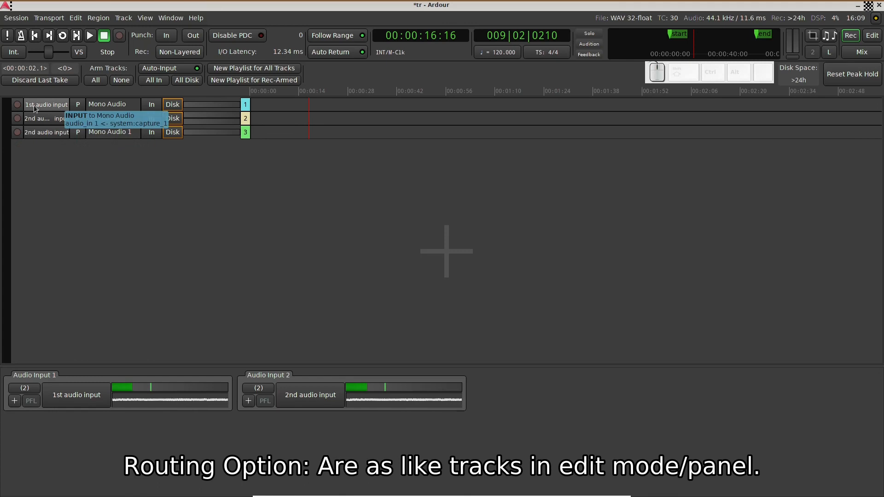
{"action": "left_click", "coordinate": [40, 107]}
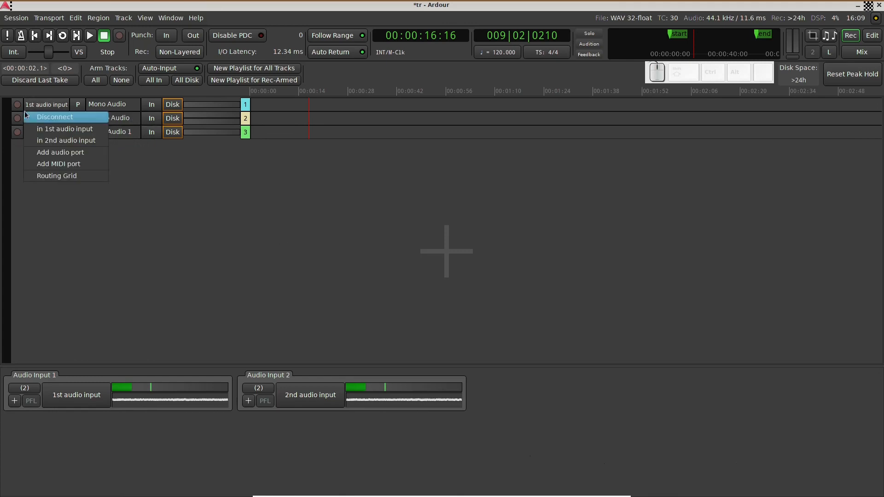
{"action": "left_click", "coordinate": [42, 107]}
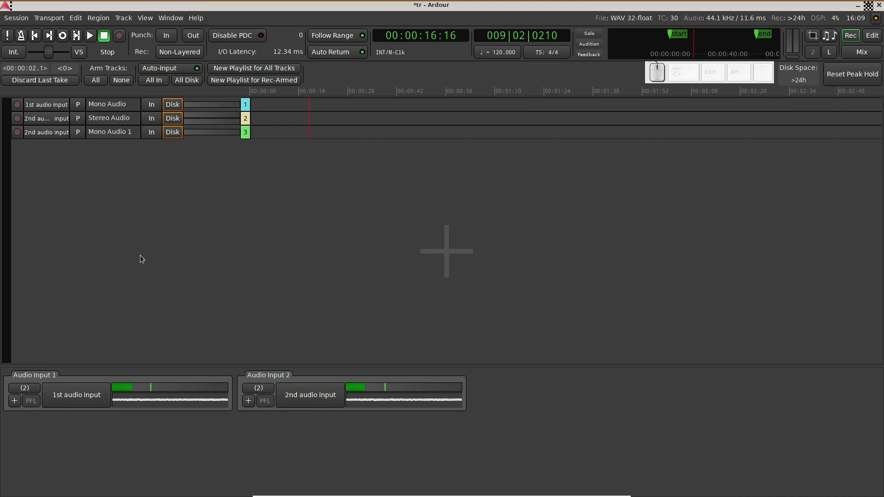
Create a Strict-I/O track for each audio input, keeping the track names "1st audio input" and "2nd audio input"
{"action": "left_click", "coordinate": [14, 401]}
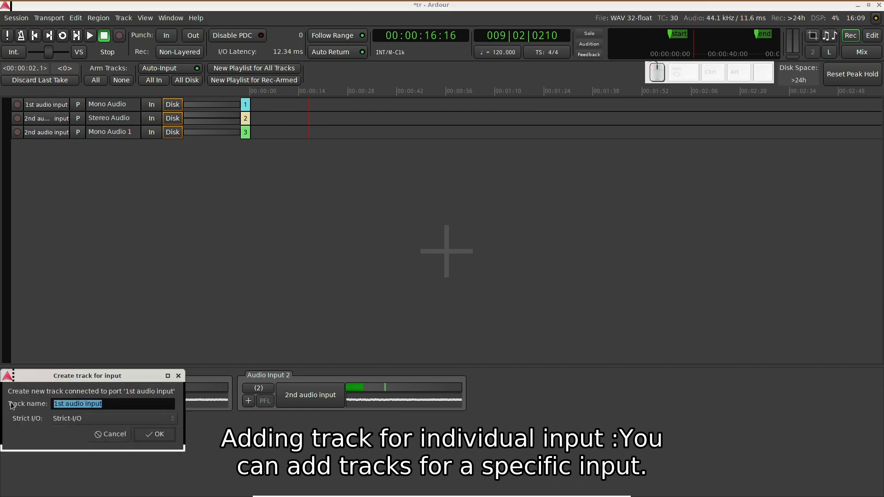
{"action": "left_click", "coordinate": [156, 434]}
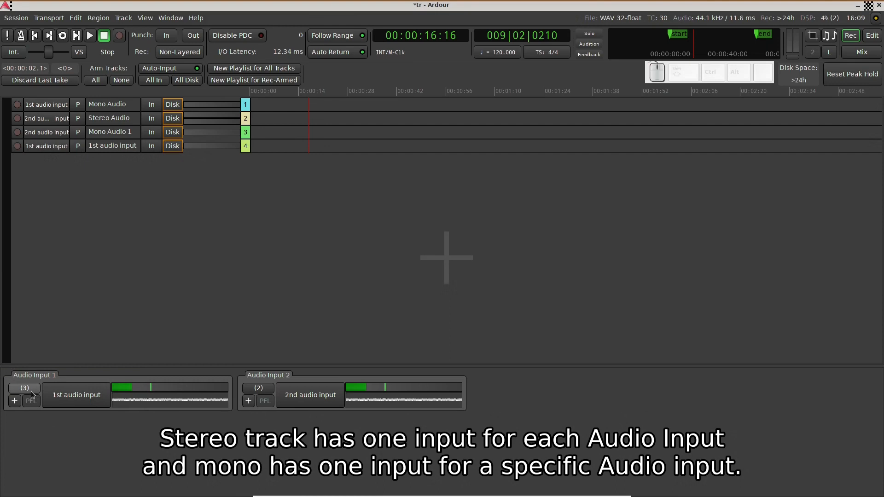
{"action": "left_click", "coordinate": [248, 401]}
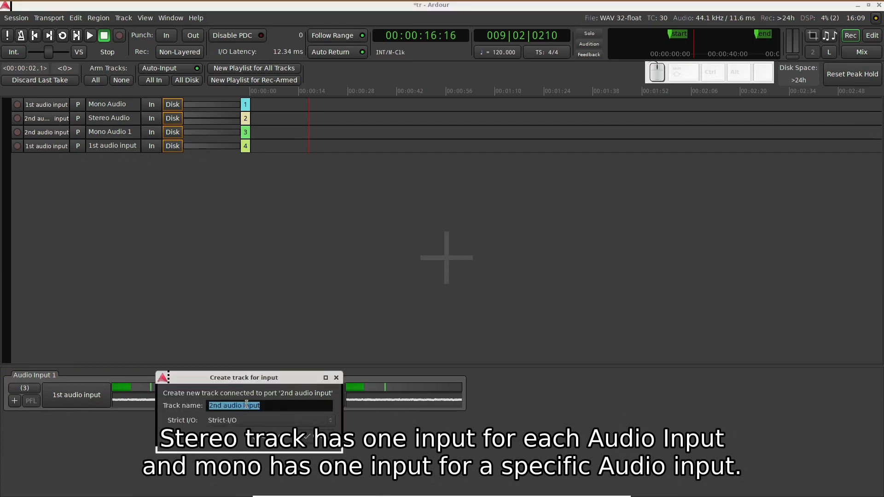
{"action": "key", "text": "Return"}
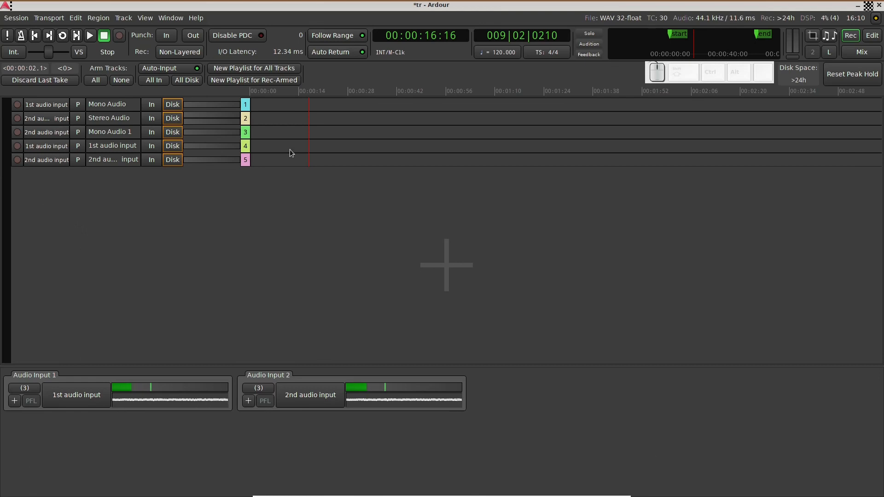
Record a take of about 4.5 seconds on the Mono Audio track from the session start, and disarm the track
{"action": "left_click", "coordinate": [264, 110]}
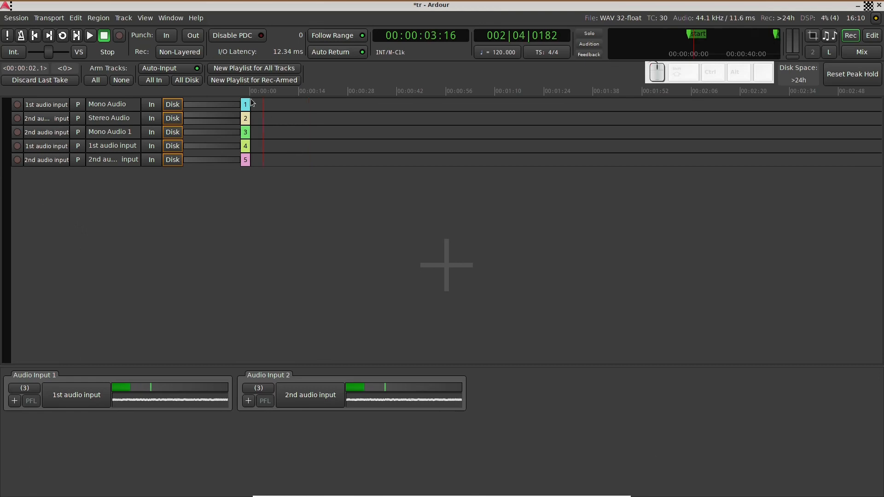
{"action": "left_click", "coordinate": [252, 106]}
{"action": "left_click", "coordinate": [252, 107]}
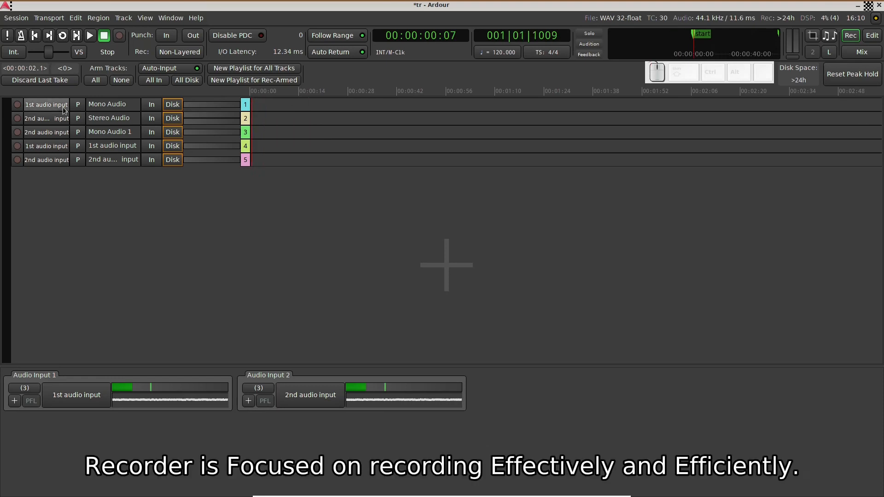
{"action": "left_click", "coordinate": [17, 105]}
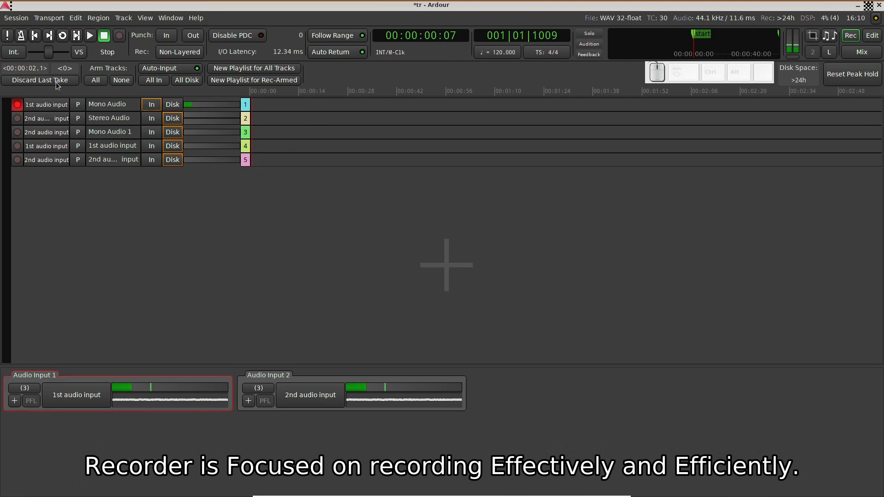
{"action": "left_click", "coordinate": [119, 35]}
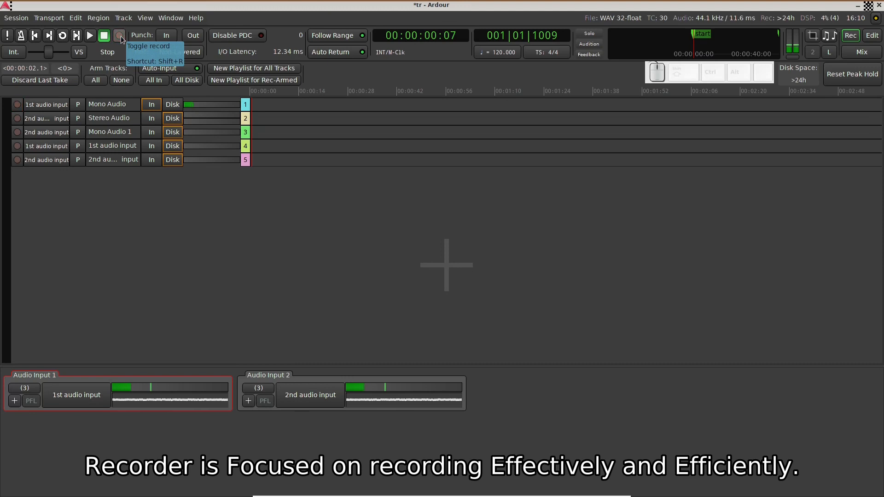
{"action": "key", "text": "space"}
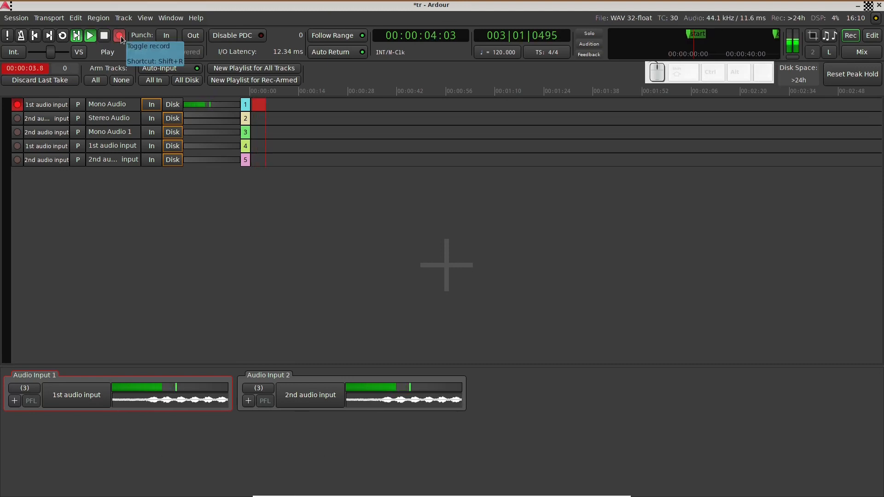
{"action": "key", "text": "space"}
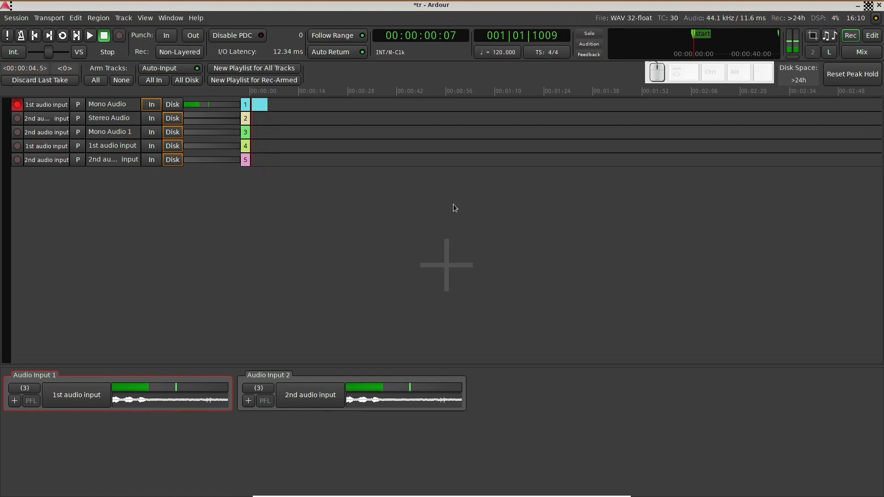
{"action": "left_click", "coordinate": [17, 106]}
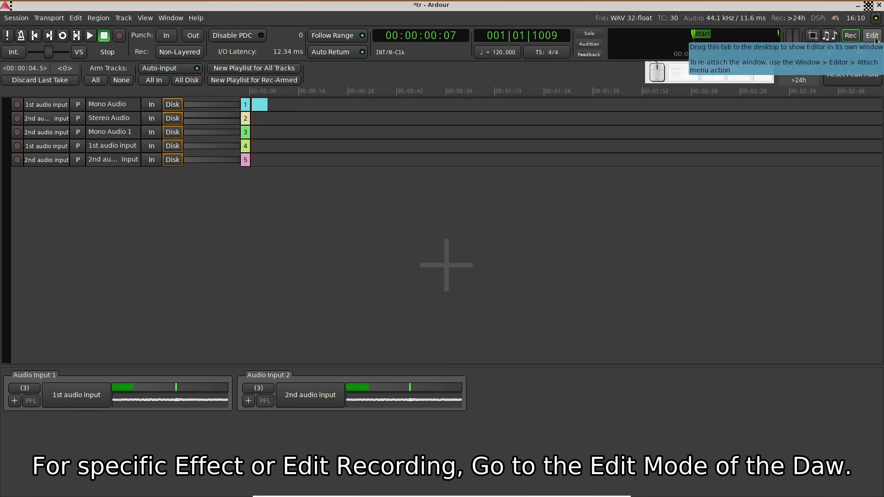
Switch to the Edit page, select the Mono Audio track and audition its recording in the loop range
{"action": "left_click", "coordinate": [872, 36]}
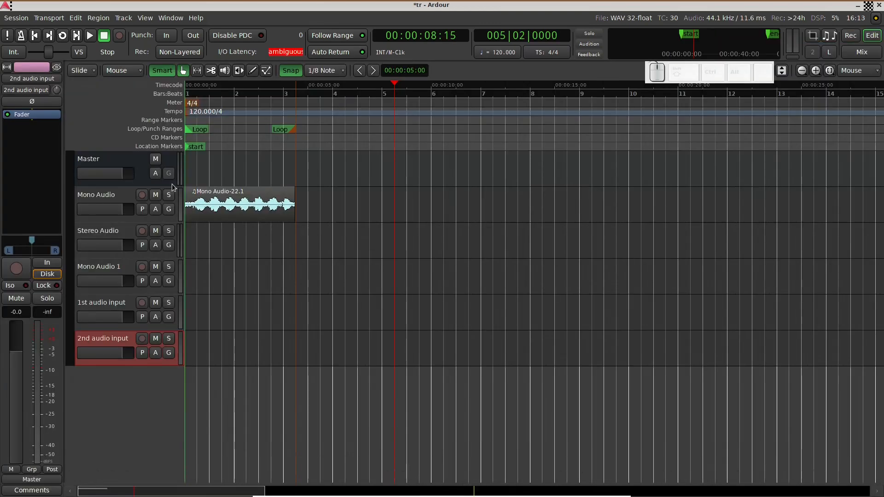
{"action": "left_click", "coordinate": [106, 193]}
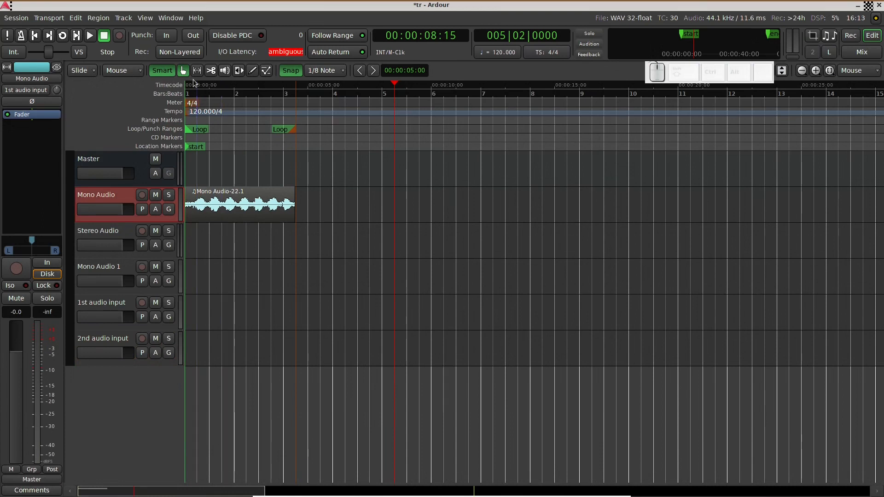
{"action": "left_click", "coordinate": [65, 38]}
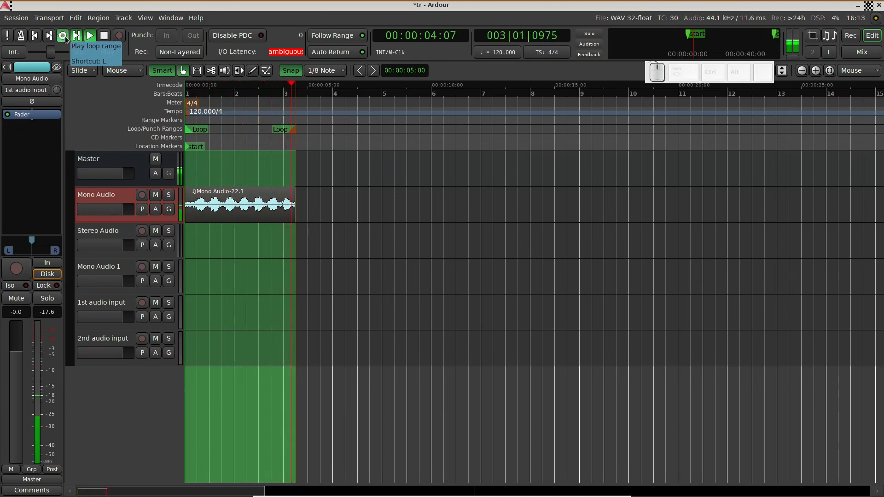
{"action": "key", "text": "space"}
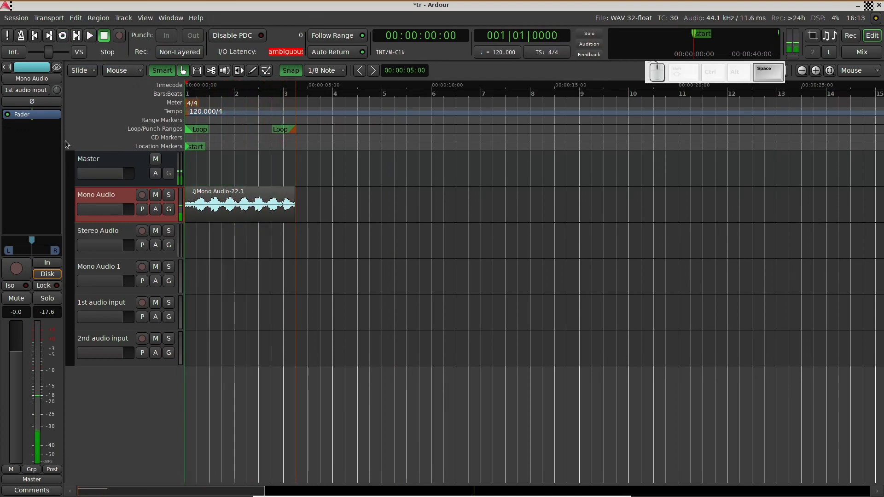
Find the Noise repellent plugin by searching for "noise" and insert it on the Mono Audio track
{"action": "right_click", "coordinate": [29, 114]}
{"action": "mouse_move", "coordinate": [29, 116]}
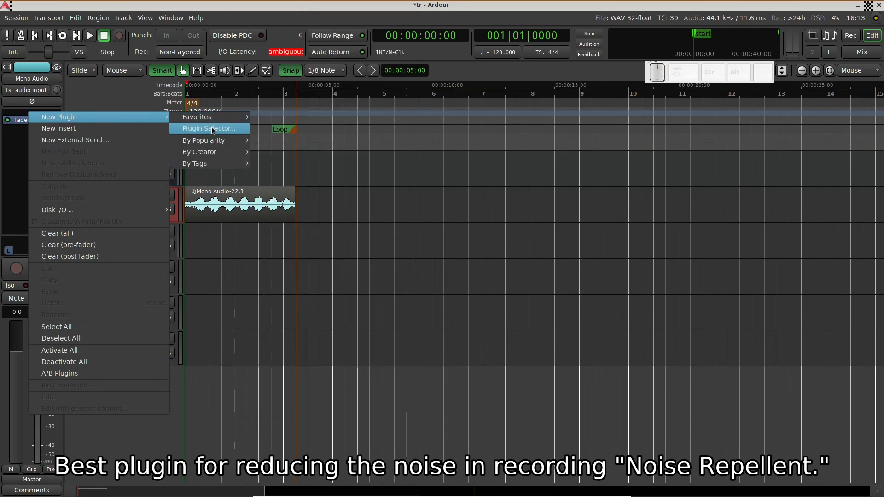
{"action": "left_click", "coordinate": [225, 129]}
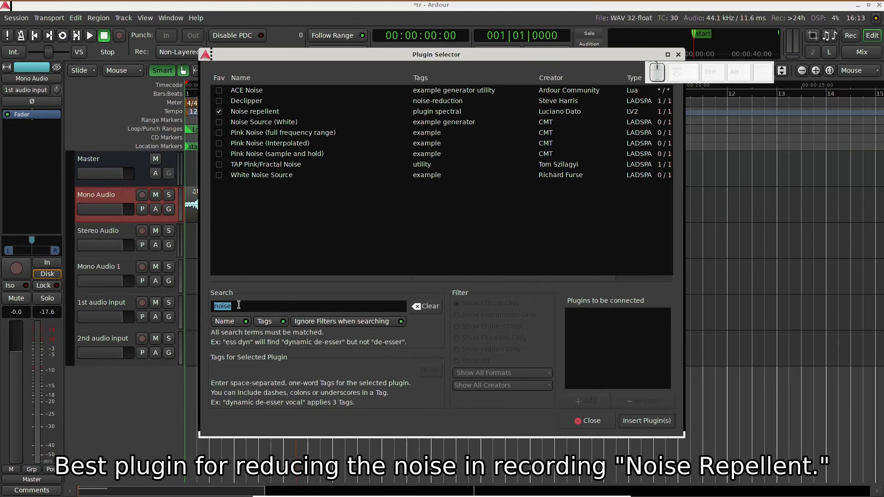
{"action": "key", "text": "Delete"}
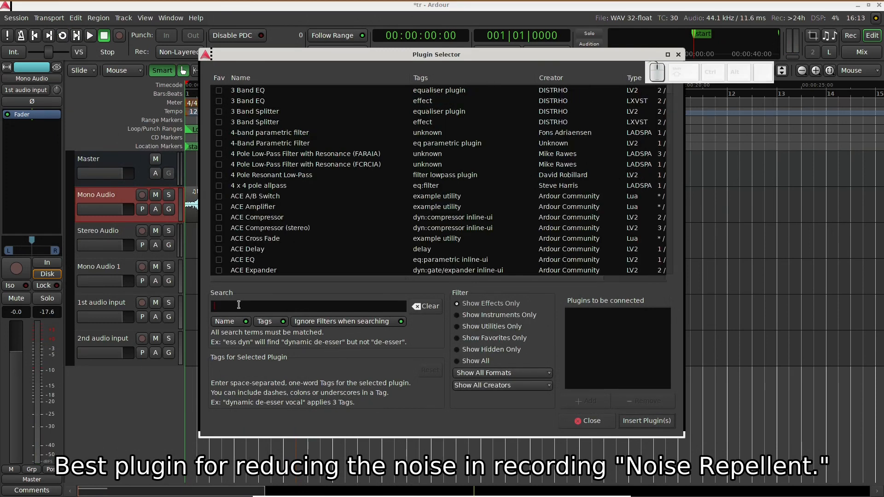
{"action": "type", "text": "noise"}
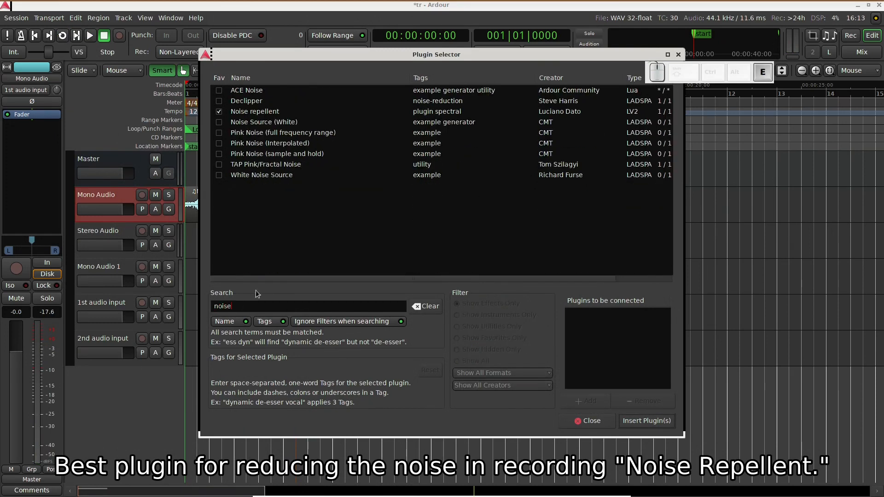
{"action": "left_click", "coordinate": [248, 112]}
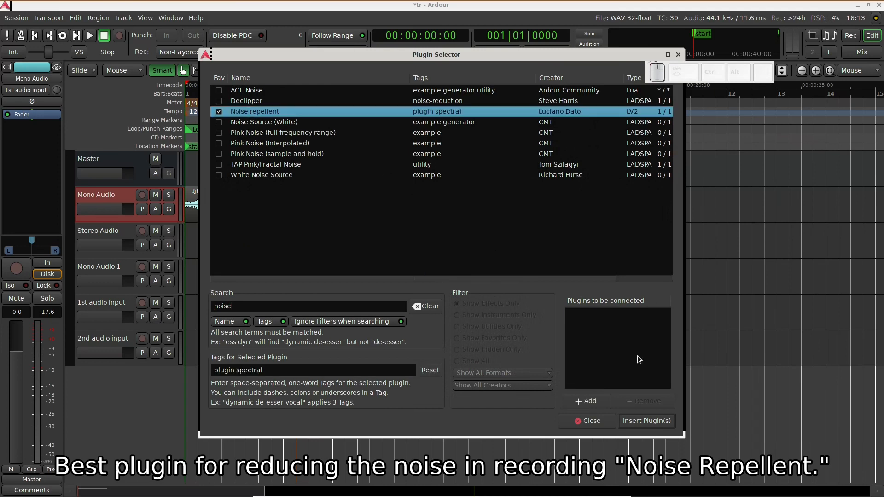
{"action": "left_click", "coordinate": [594, 407]}
{"action": "left_click", "coordinate": [641, 422]}
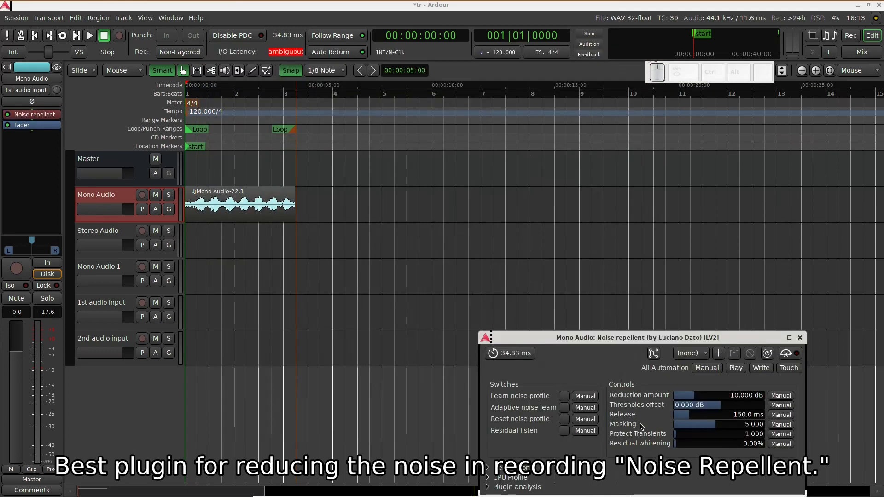
{"action": "left_click_drag", "start_coordinate": [533, 343], "coordinate": [346, 272]}
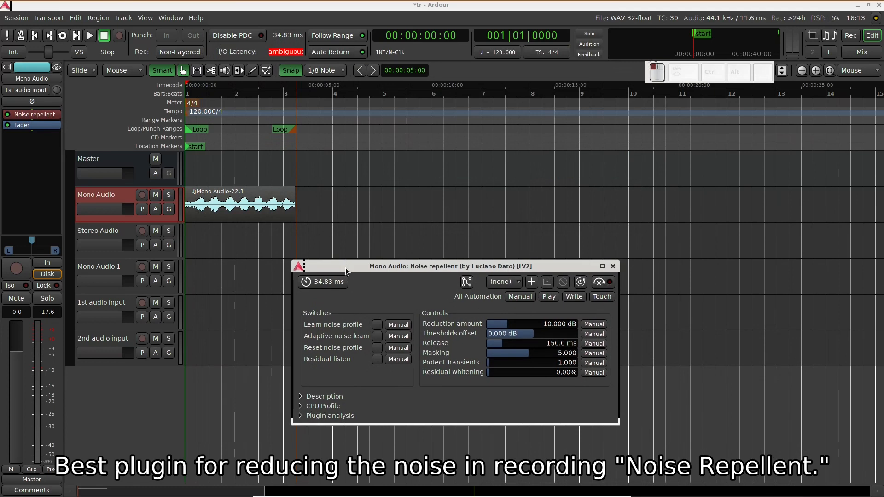
During loop playback, set Noise repellent's reduction amount to 20.887 dB, release to 185.6 ms and masking to 3.655, and close the plugin
{"action": "left_click", "coordinate": [61, 37]}
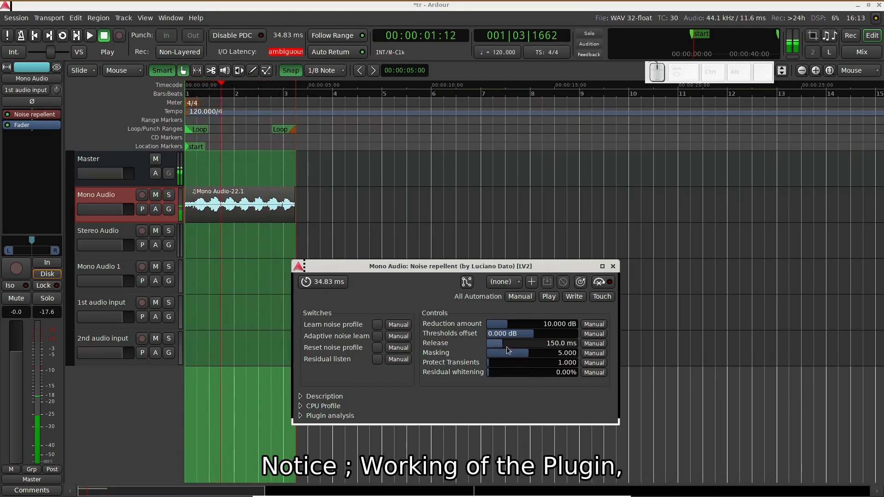
{"action": "left_click_drag", "start_coordinate": [504, 324], "coordinate": [509, 354]}
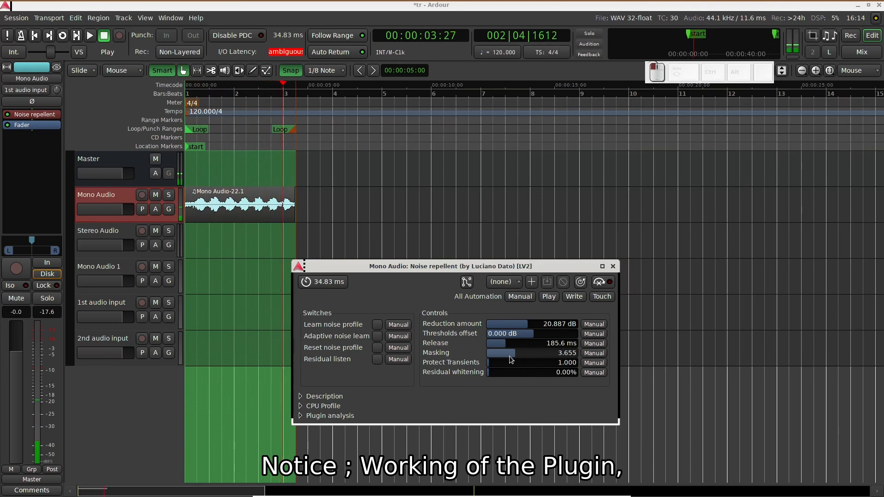
{"action": "left_click", "coordinate": [612, 266]}
{"action": "key", "text": "space"}
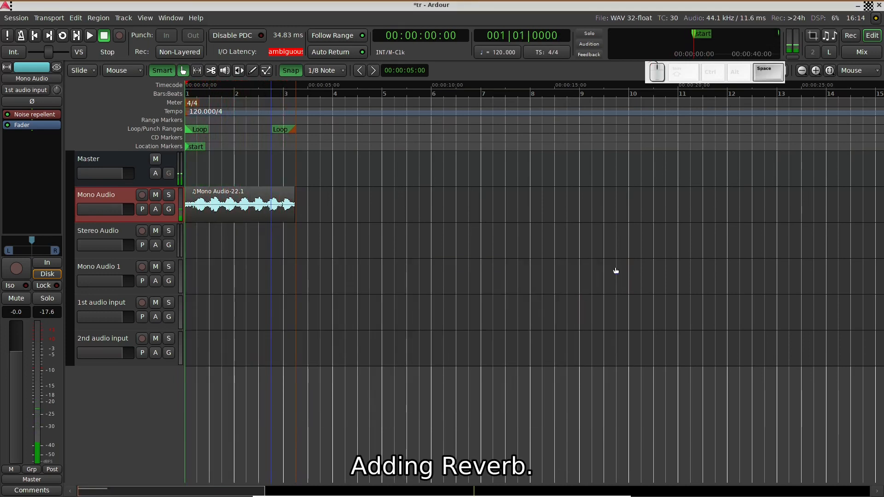
Add the favorite Dragonfly Hall Reverb (LV2) plugin to the Mono Audio track and audition it in the loop range
{"action": "right_click", "coordinate": [26, 122]}
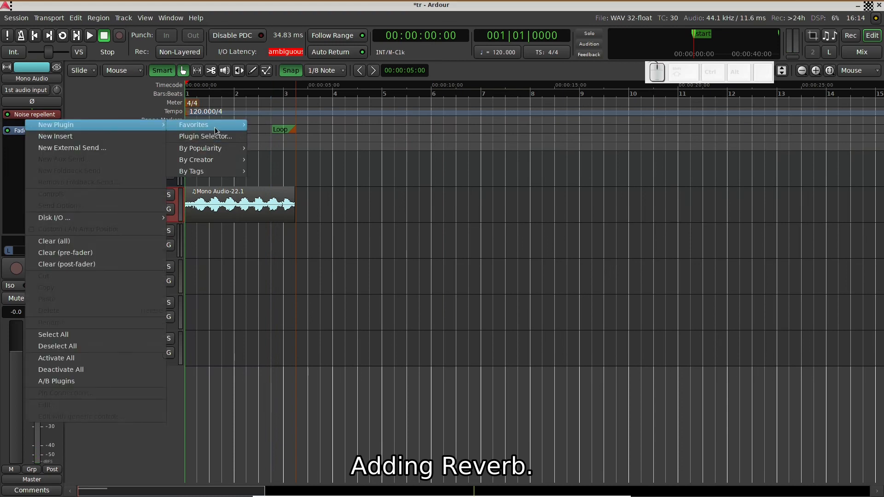
{"action": "mouse_move", "coordinate": [215, 130]}
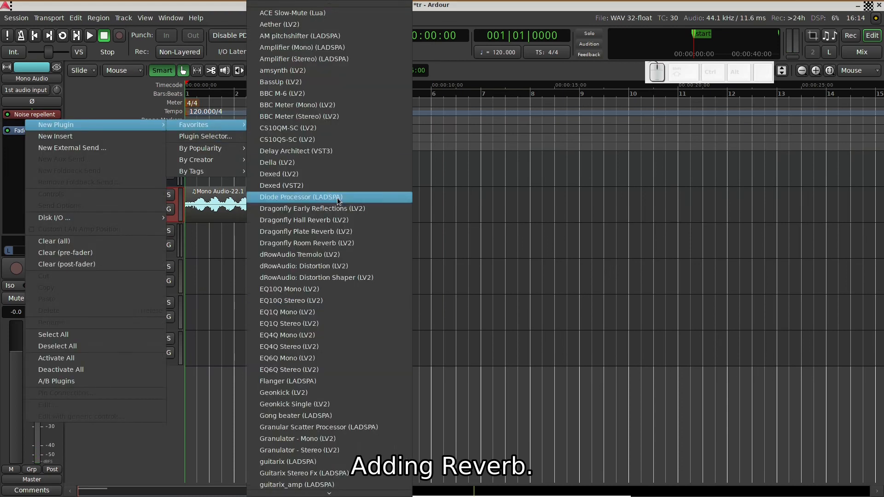
{"action": "left_click", "coordinate": [330, 220]}
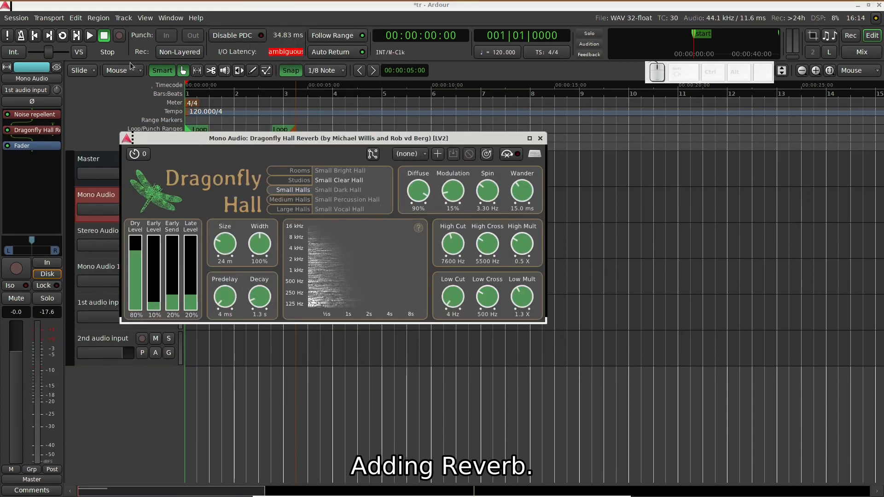
{"action": "left_click", "coordinate": [68, 40]}
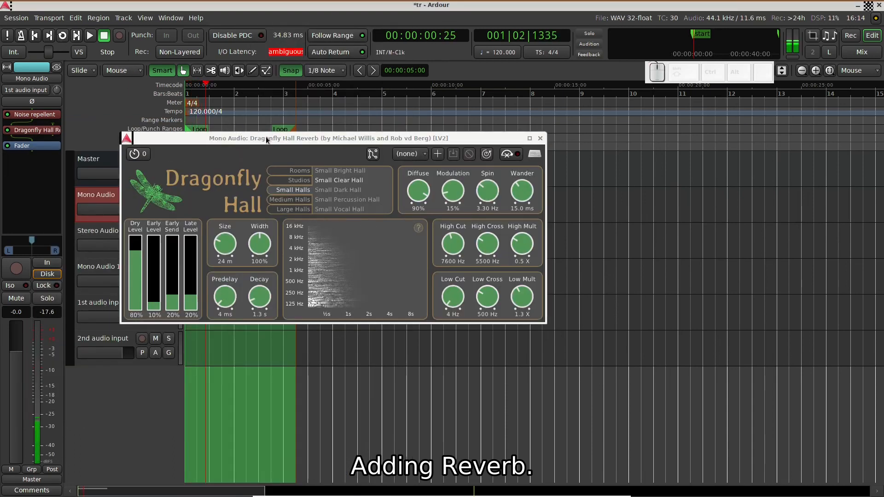
{"action": "left_click_drag", "start_coordinate": [269, 137], "coordinate": [251, 243]}
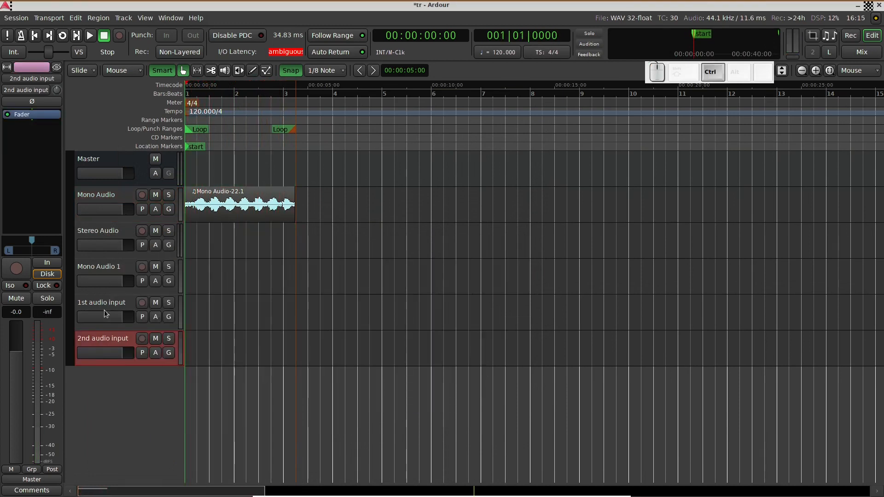
Remove the Stereo Audio, Mono Audio 1, 1st audio input and 2nd audio input tracks from the session
{"action": "left_click", "coordinate": [109, 302], "text": "ctrl"}
{"action": "left_click", "coordinate": [109, 265], "text": "ctrl"}
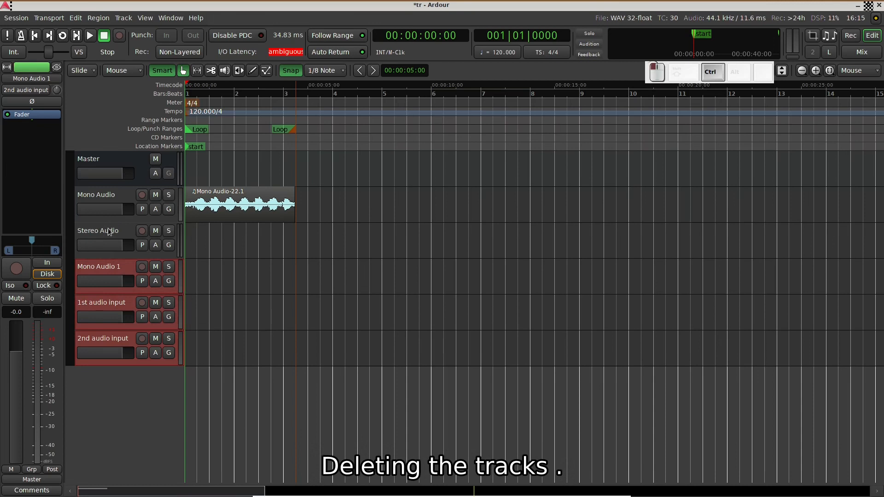
{"action": "left_click", "coordinate": [109, 231], "text": "ctrl"}
{"action": "right_click", "coordinate": [109, 231]}
{"action": "left_click", "coordinate": [153, 389]}
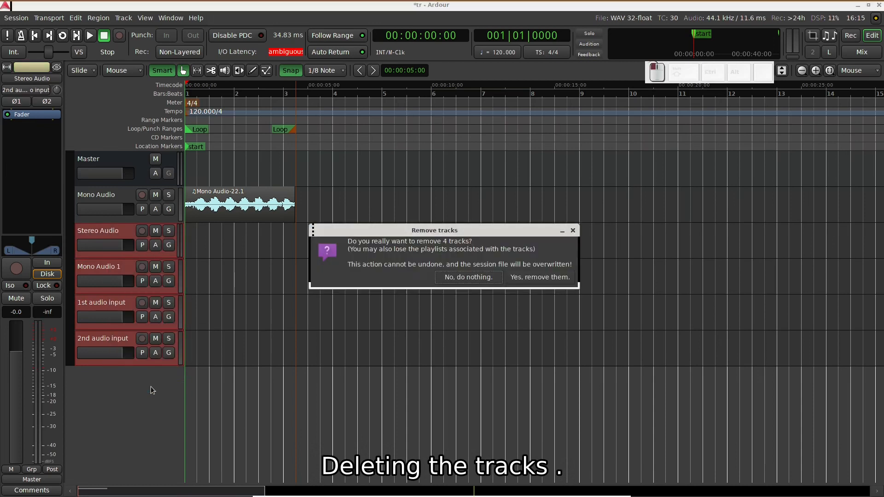
{"action": "left_click", "coordinate": [543, 277]}
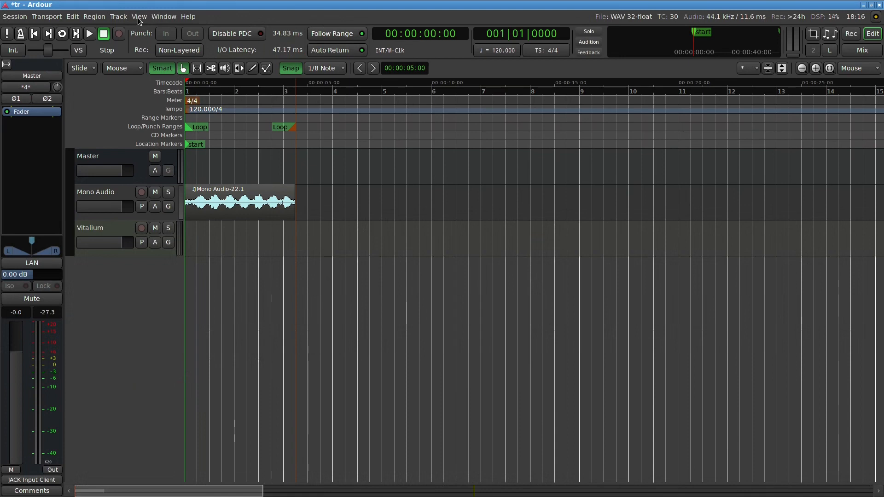
Show the Editor List and browse its Sources for earlier recordings, selecting Mono Audio-22
{"action": "left_click", "coordinate": [138, 19]}
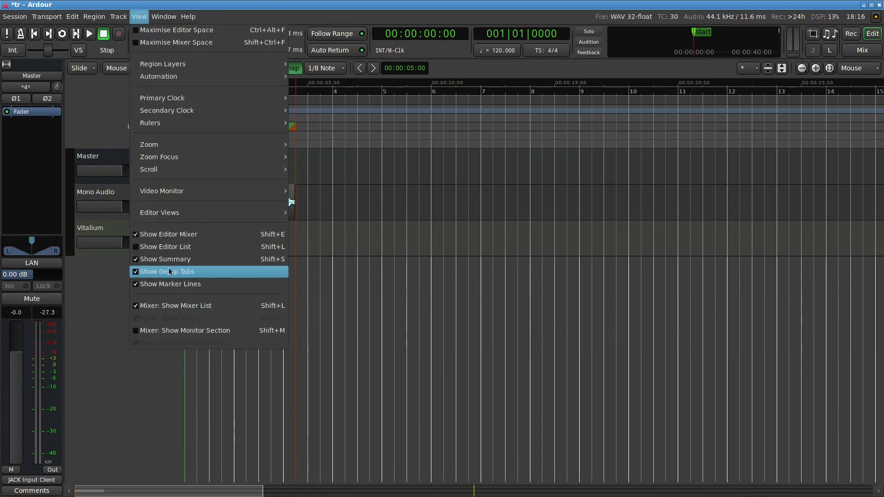
{"action": "left_click", "coordinate": [185, 248]}
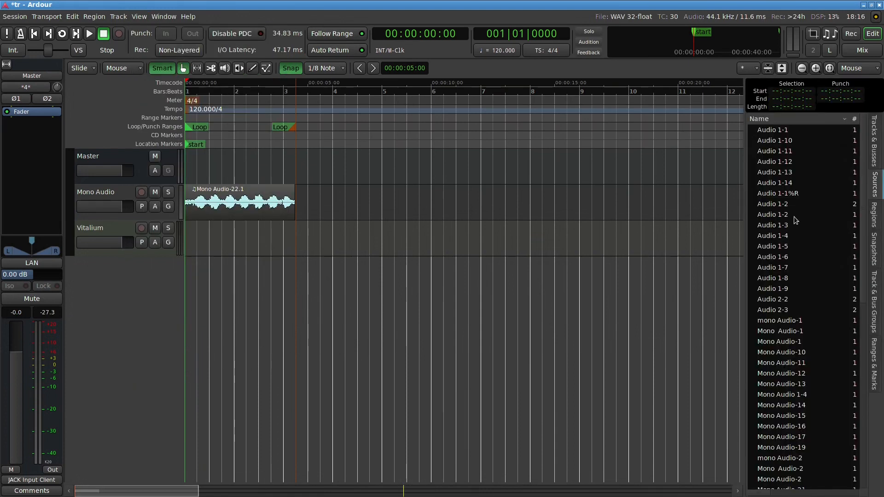
{"action": "left_click", "coordinate": [774, 343]}
{"action": "left_click", "coordinate": [774, 354]}
{"action": "left_click", "coordinate": [771, 289]}
{"action": "left_click", "coordinate": [775, 312]}
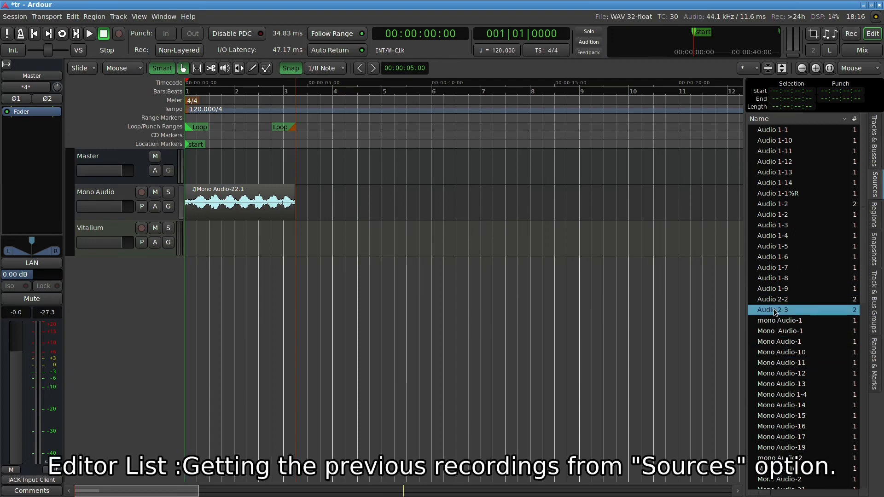
{"action": "left_click", "coordinate": [776, 331]}
{"action": "left_click", "coordinate": [776, 351]}
{"action": "left_click", "coordinate": [782, 385]}
{"action": "left_click", "coordinate": [781, 406]}
{"action": "left_click", "coordinate": [778, 424]}
{"action": "left_click", "coordinate": [781, 438]}
{"action": "left_click_drag", "start_coordinate": [868, 251], "coordinate": [870, 440]}
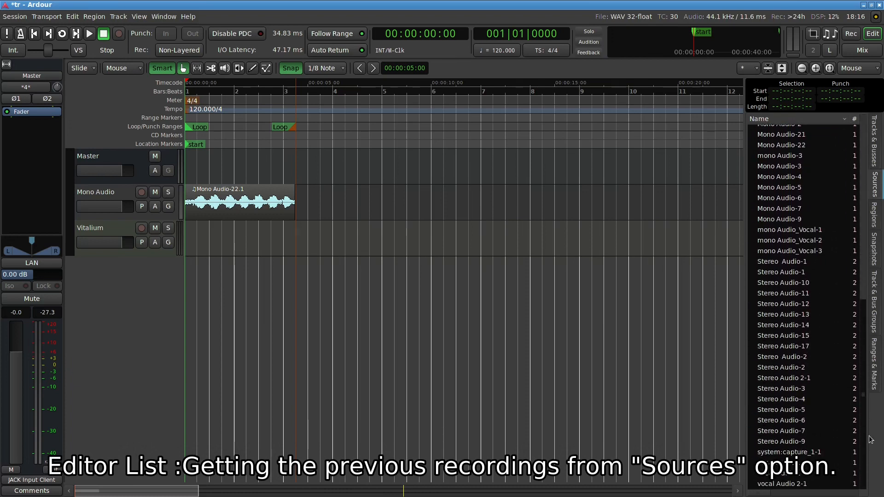
{"action": "scroll", "coordinate": [853, 328], "scroll_direction": "up", "scroll_amount": 7}
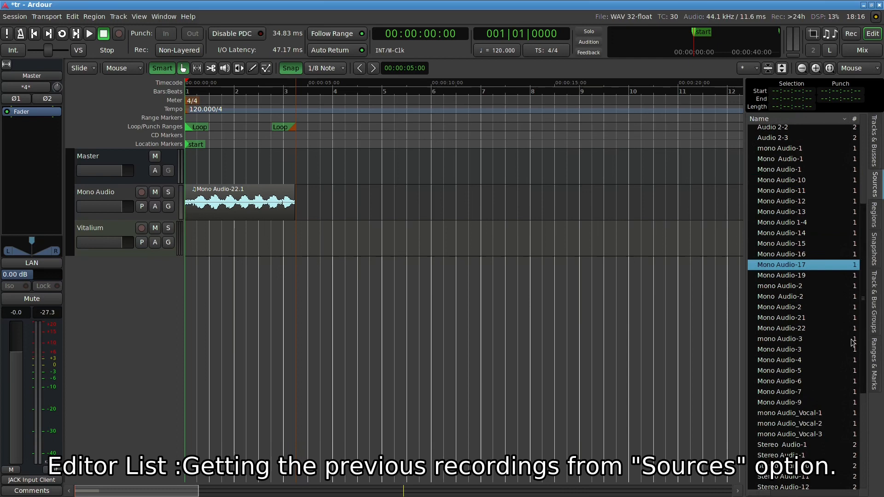
{"action": "left_click", "coordinate": [790, 357]}
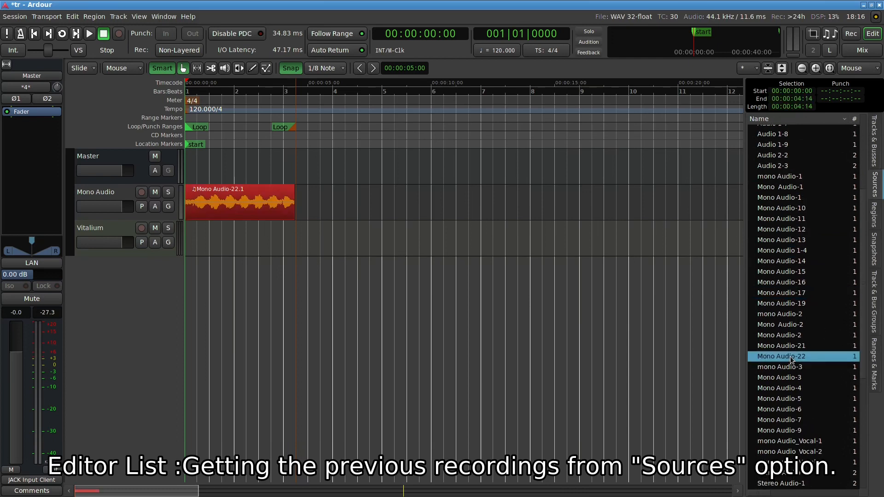
Place the Mono Audio-19 source on a new track below Vitalium and move its region to the session start
{"action": "left_click", "coordinate": [789, 348]}
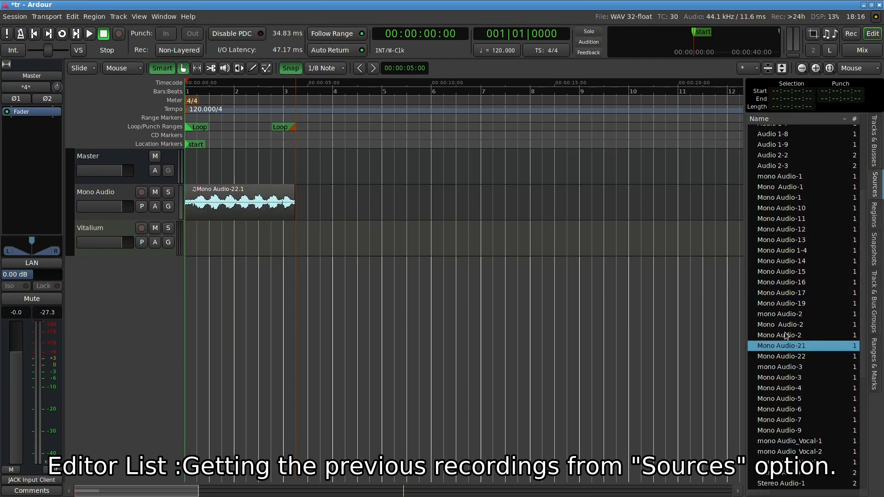
{"action": "left_click", "coordinate": [785, 333]}
{"action": "left_click", "coordinate": [785, 325]}
{"action": "left_click", "coordinate": [782, 304]}
{"action": "left_click", "coordinate": [765, 303]}
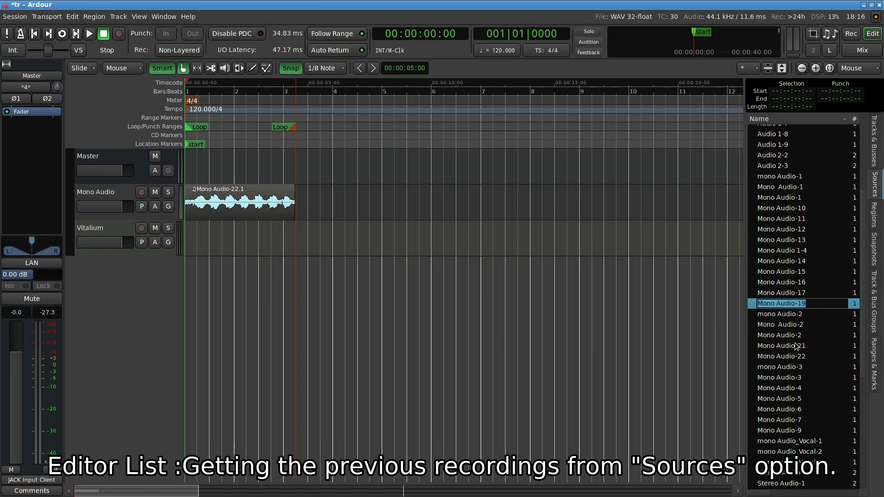
{"action": "left_click_drag", "start_coordinate": [755, 307], "coordinate": [488, 298]}
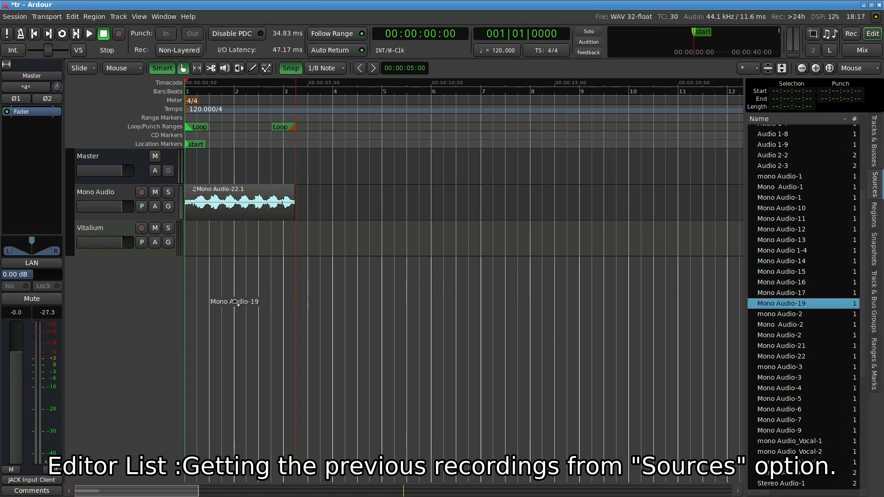
{"action": "left_click_drag", "start_coordinate": [219, 293], "coordinate": [219, 293]}
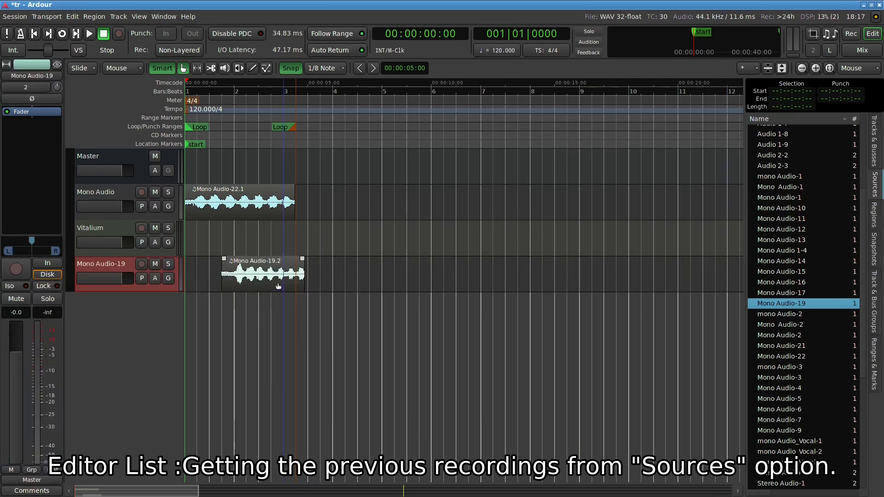
{"action": "left_click_drag", "start_coordinate": [282, 274], "coordinate": [252, 278]}
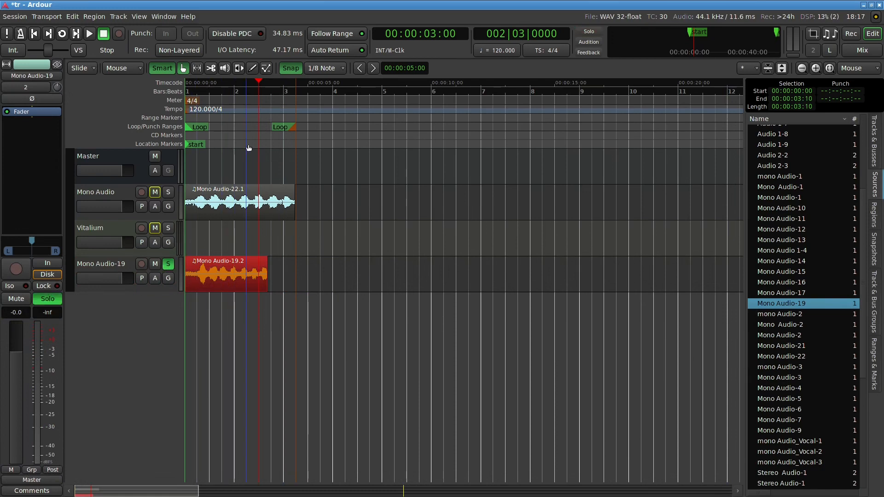
Shorten the loop range to end just past the Mono Audio-19 region and audition the soloed track in it
{"action": "left_click_drag", "start_coordinate": [286, 128], "coordinate": [263, 132]}
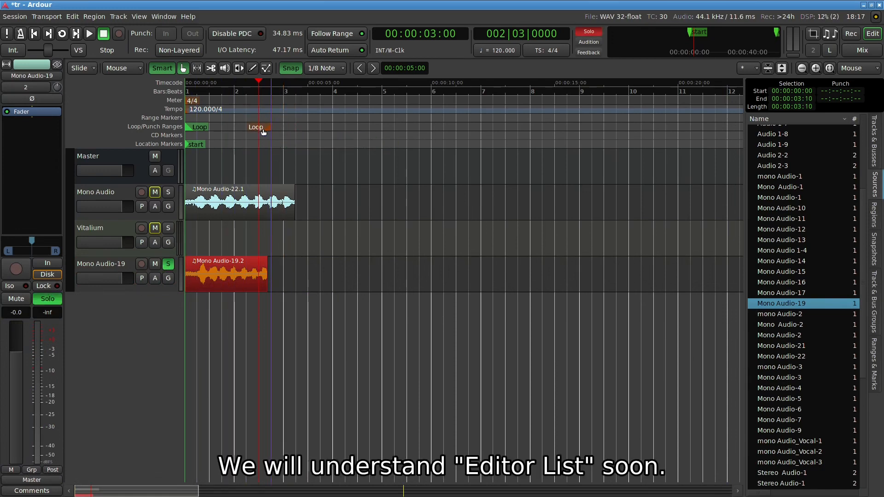
{"action": "left_click", "coordinate": [62, 35]}
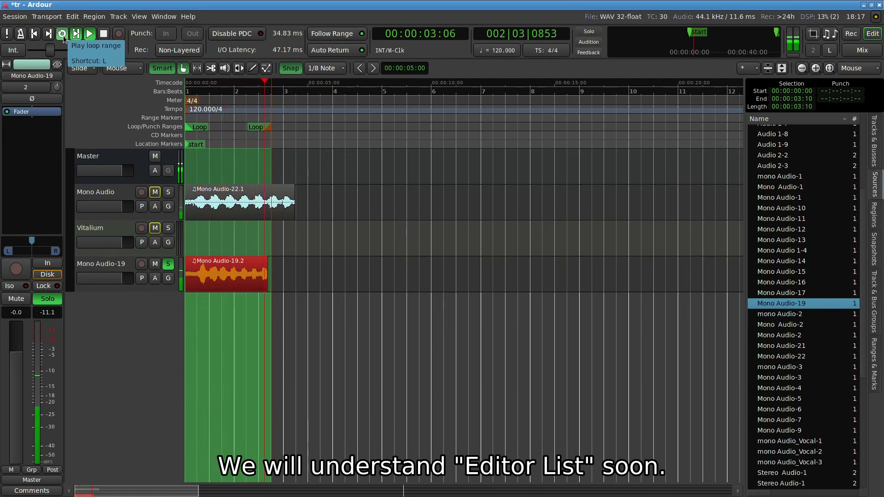
{"action": "left_click", "coordinate": [63, 35]}
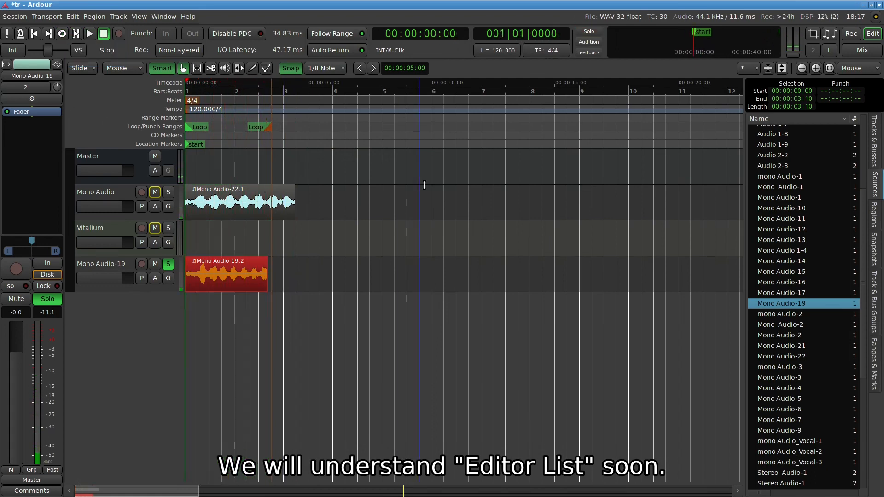
Turn off solo on the Mono Audio-19 track
{"action": "left_click_drag", "start_coordinate": [864, 280], "coordinate": [873, 224]}
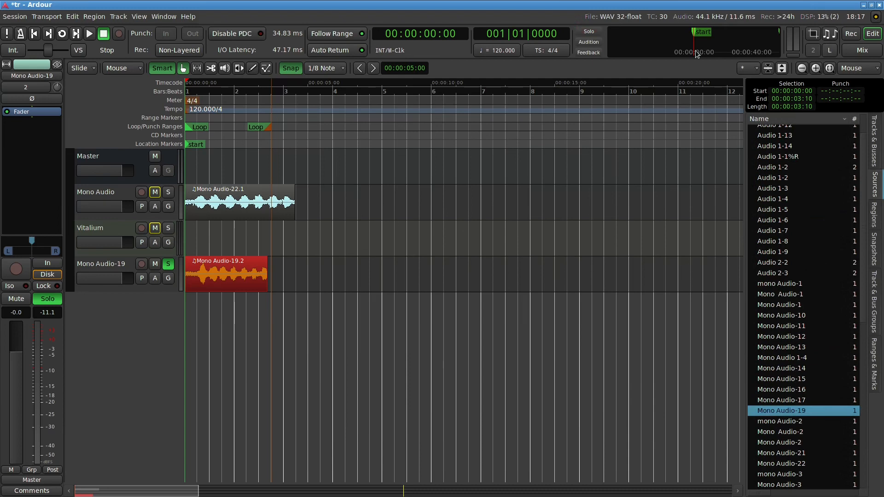
{"action": "left_click", "coordinate": [170, 264]}
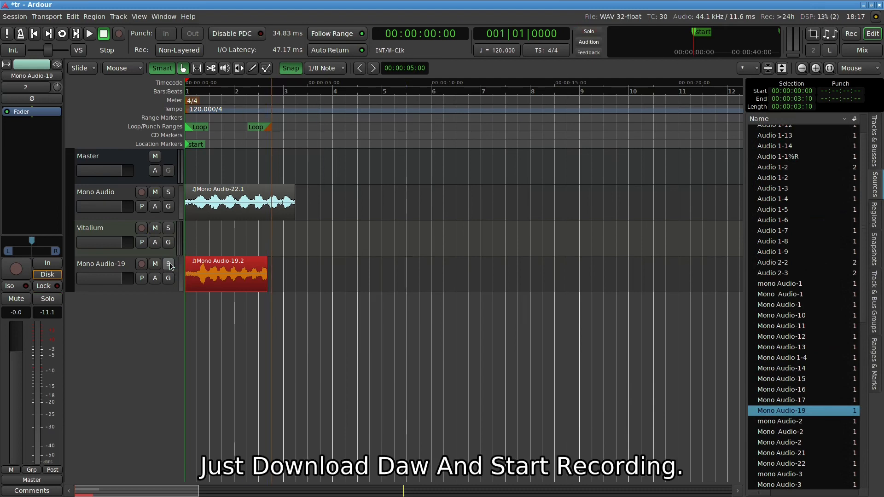